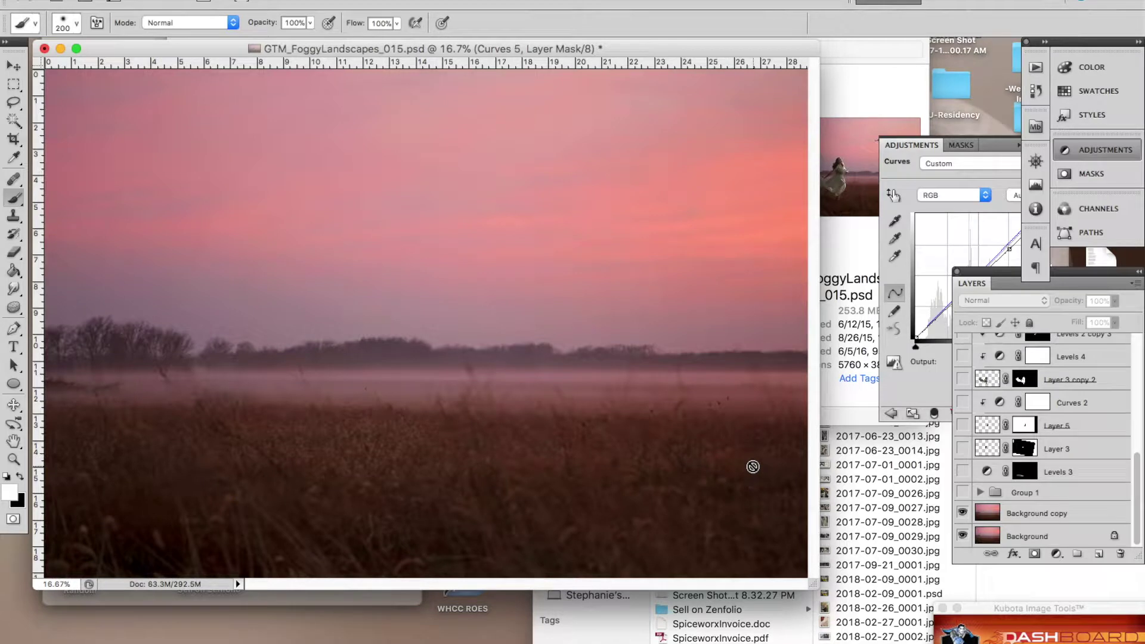
Expand Group 1 and preview Layer 3 copy, the full figure in the dress, by showing and hiding it.
{"action": "left_click", "coordinate": [980, 492]}
{"action": "scroll", "coordinate": [1008, 488], "scroll_direction": "down", "scroll_amount": 5}
{"action": "scroll", "coordinate": [1006, 488], "scroll_direction": "up", "scroll_amount": 5}
{"action": "scroll", "coordinate": [998, 406], "scroll_direction": "down", "scroll_amount": 10}
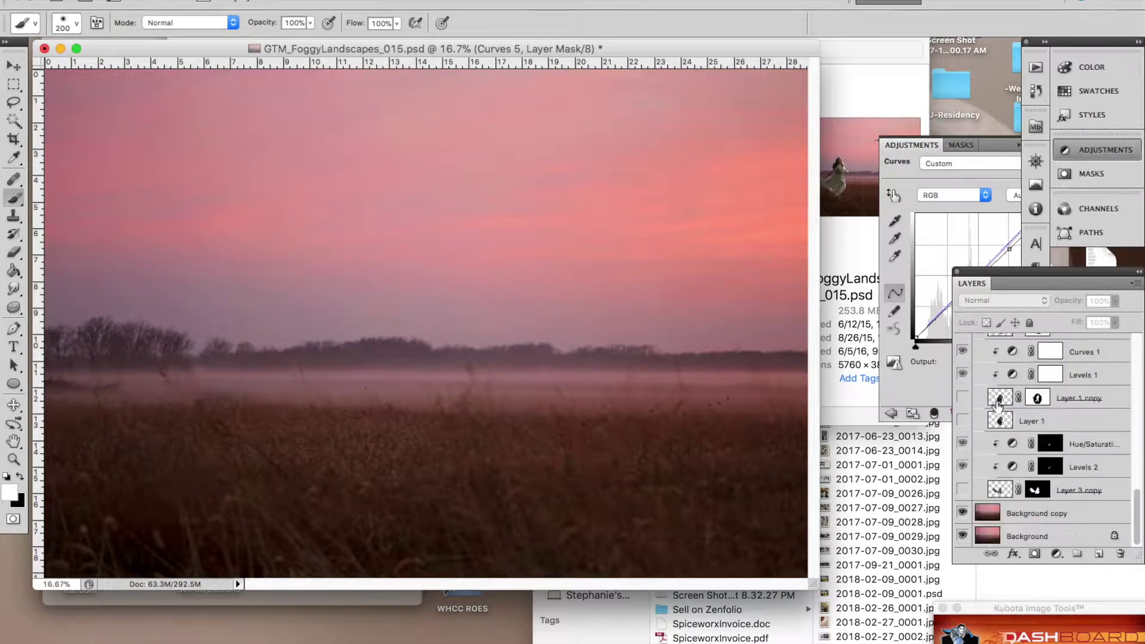
{"action": "left_click", "coordinate": [964, 490]}
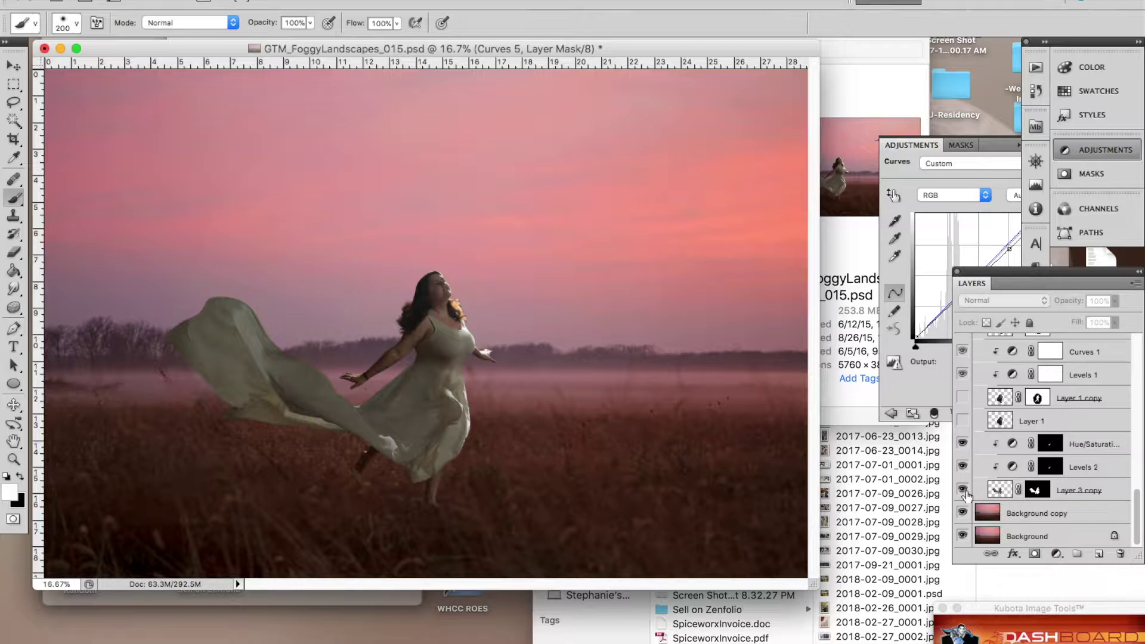
{"action": "left_click", "coordinate": [963, 493]}
Show Layer 1 copy with the cut-out woman, compare it with the unmasked Layer 1, and leave Layer 1 hidden.
{"action": "left_click", "coordinate": [962, 422]}
{"action": "left_click", "coordinate": [962, 421]}
{"action": "left_click", "coordinate": [962, 397]}
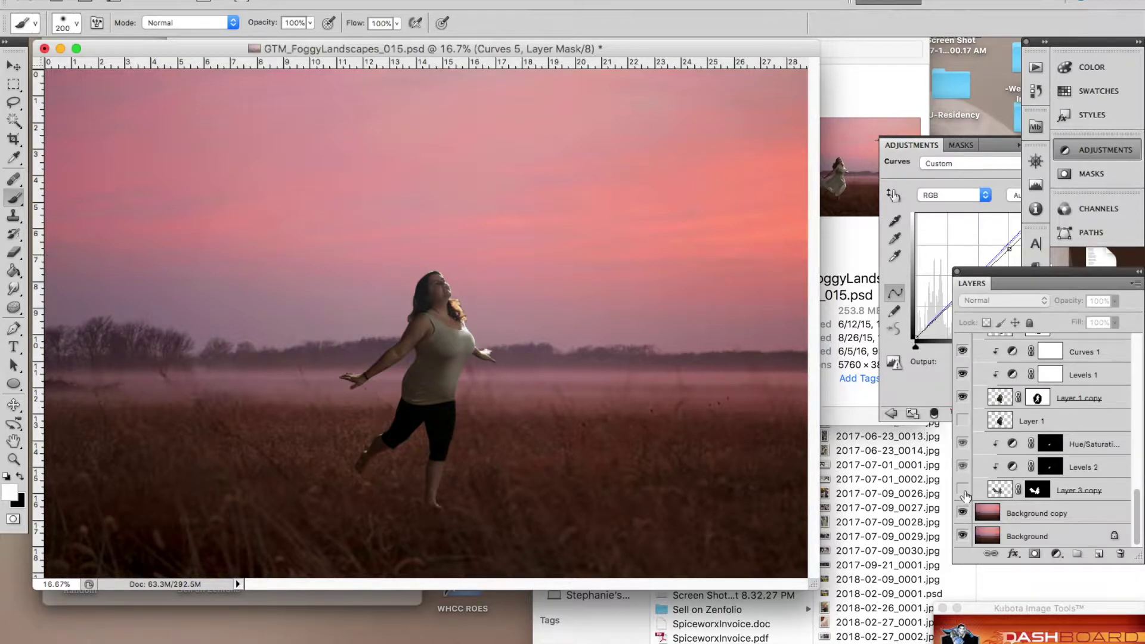
{"action": "left_click", "coordinate": [962, 420]}
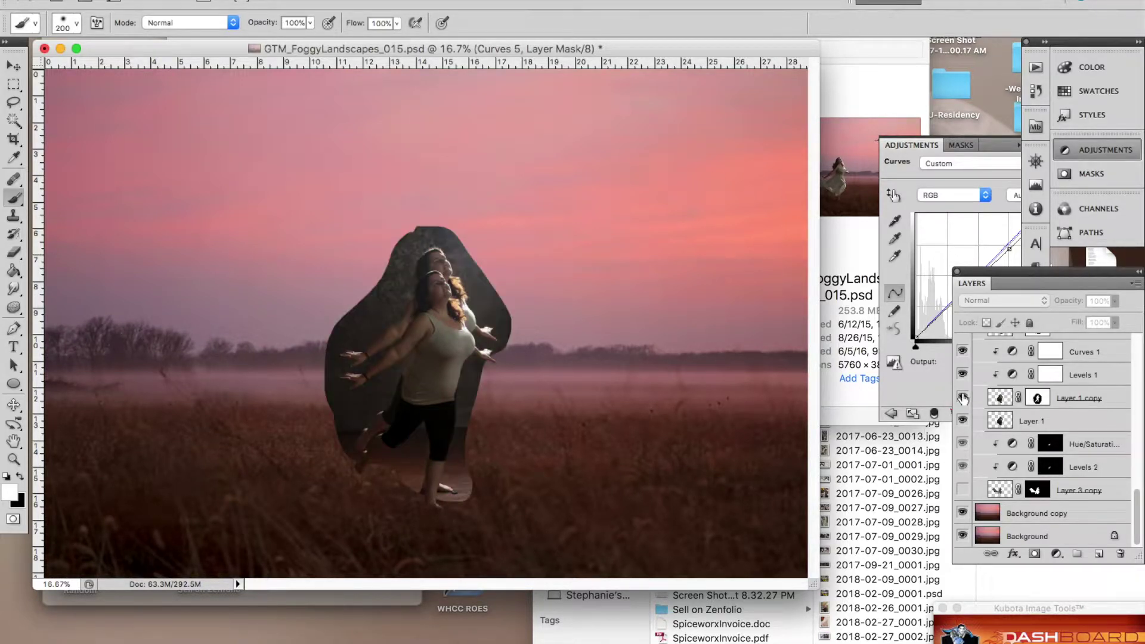
{"action": "left_click", "coordinate": [964, 398]}
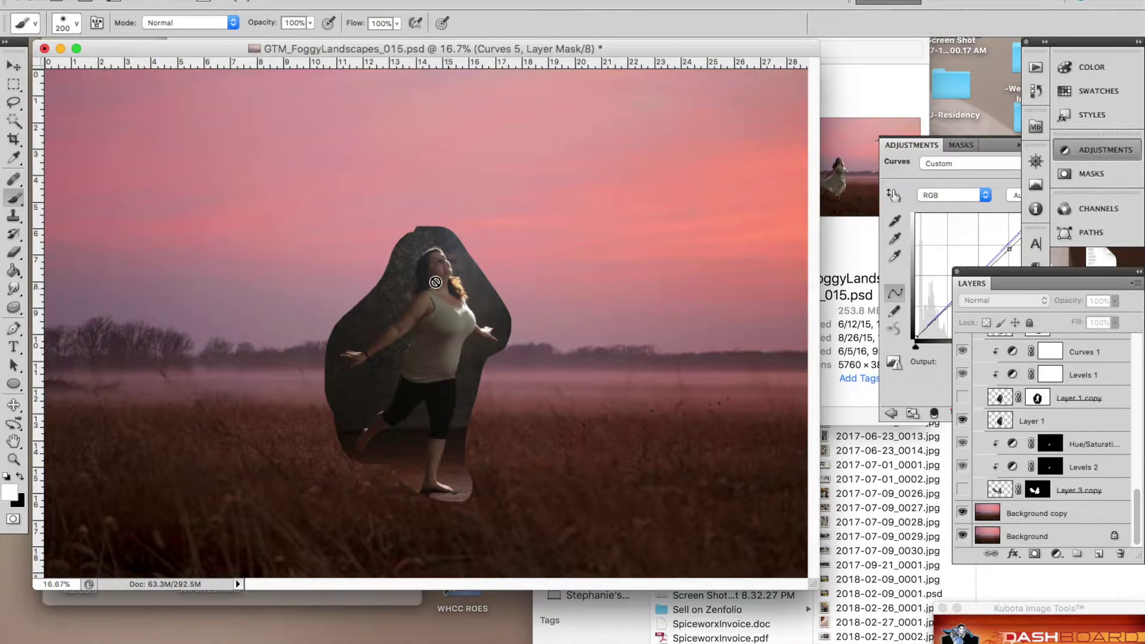
{"action": "left_click", "coordinate": [963, 399]}
{"action": "left_click", "coordinate": [962, 420]}
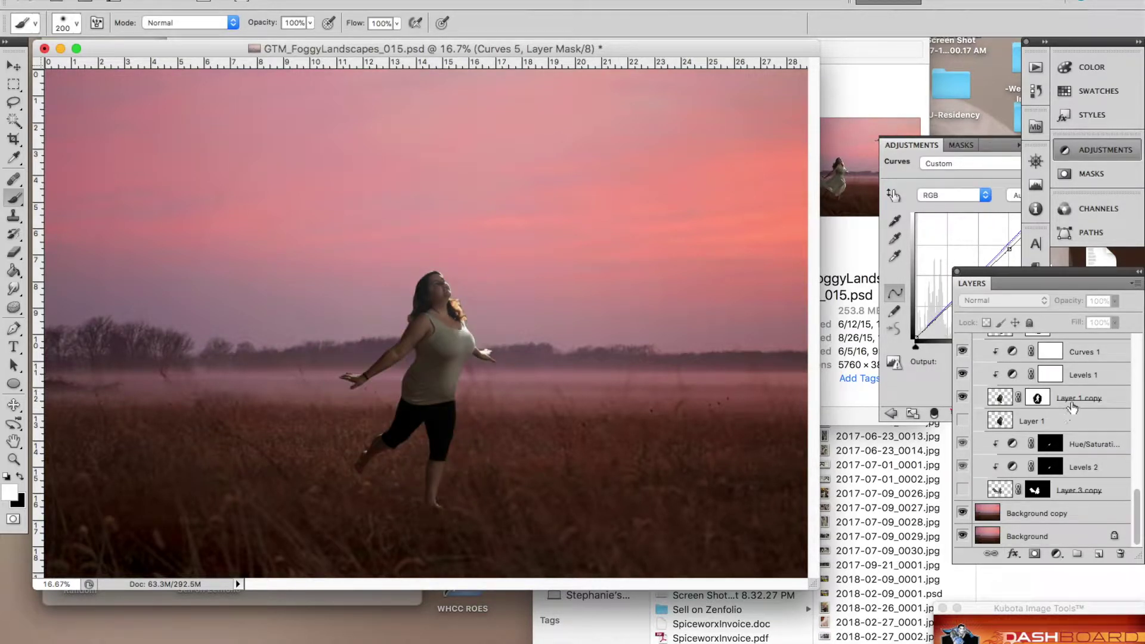
Inspect Layer 1 copy's mask as a red overlay and preview the Levels 1 and Curves 1 adjustments on and off.
{"action": "left_click", "coordinate": [1038, 398]}
{"action": "key", "text": "backslash"}
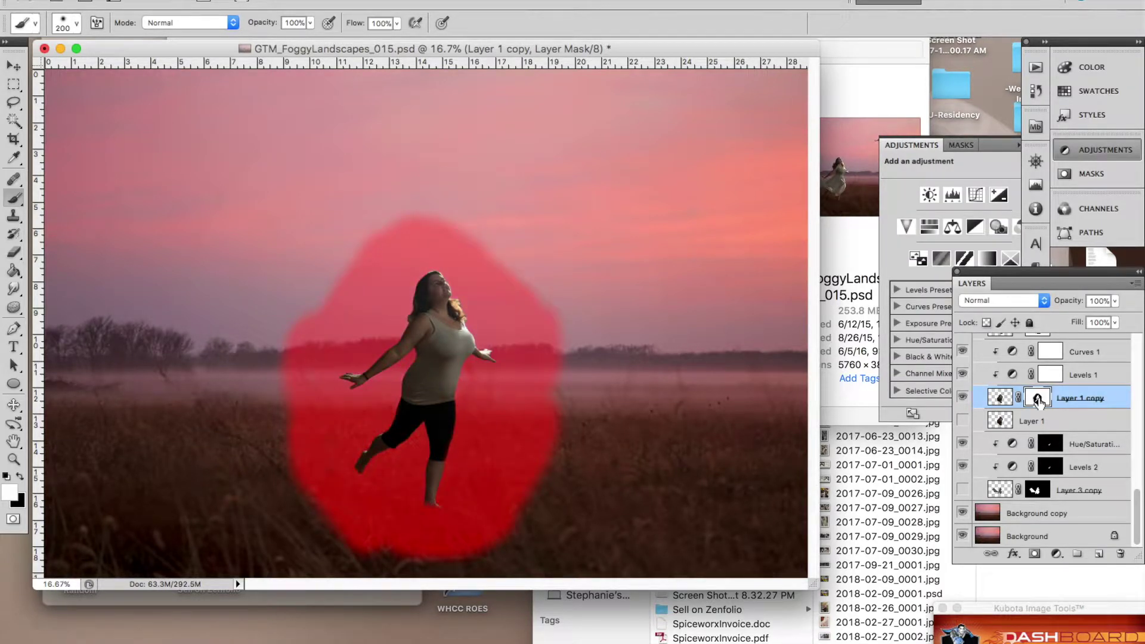
{"action": "key", "text": "backslash"}
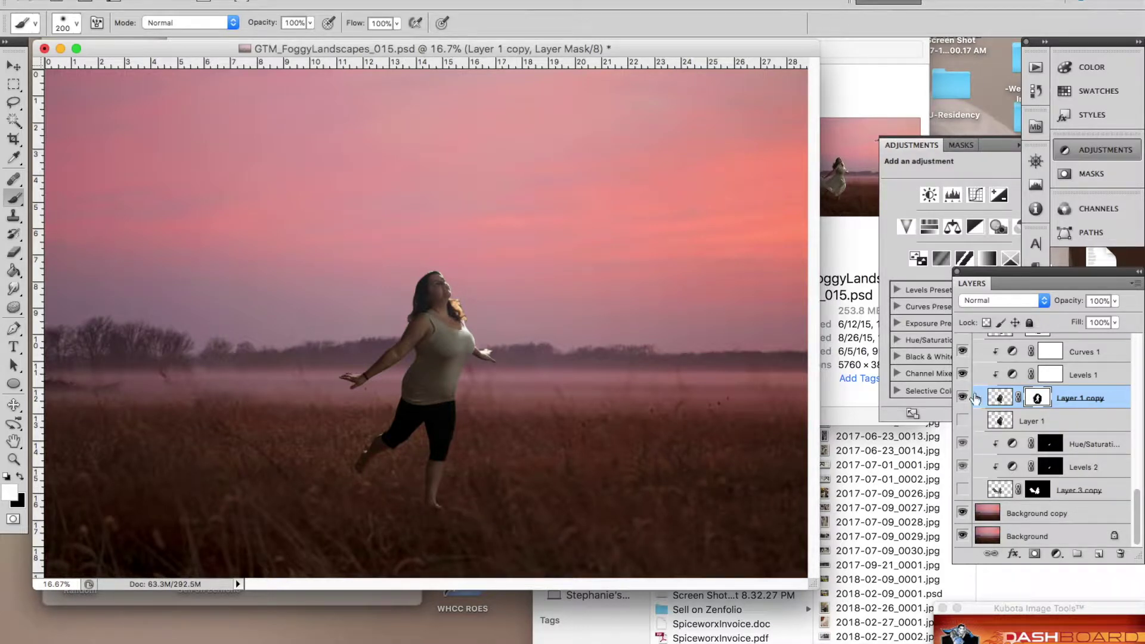
{"action": "left_click", "coordinate": [963, 375]}
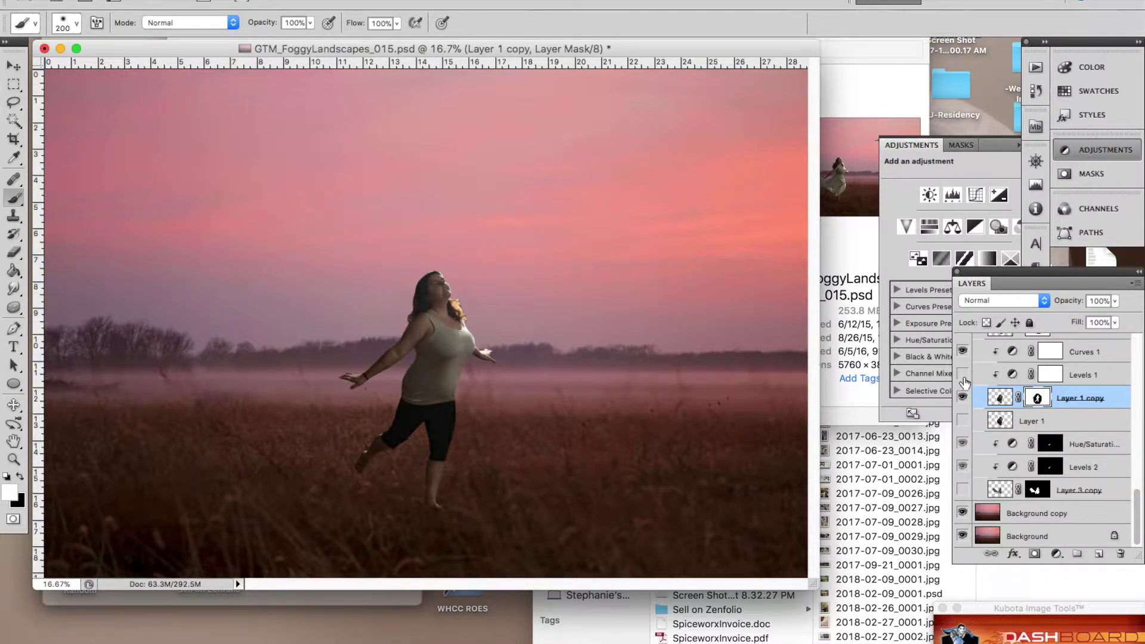
{"action": "left_click", "coordinate": [962, 376]}
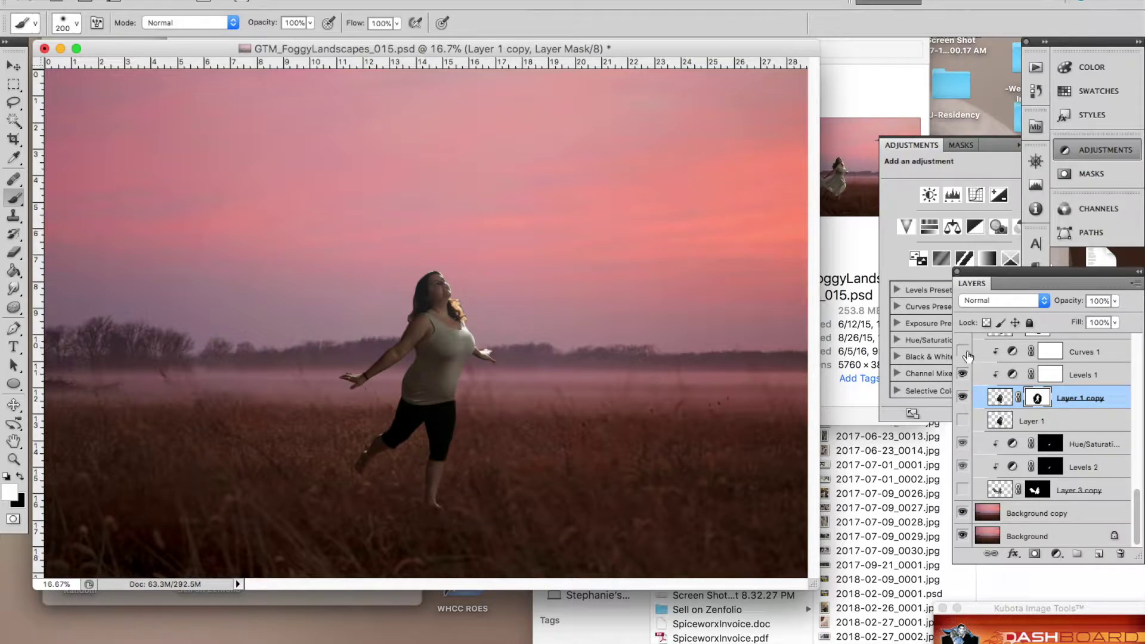
Show Layer 2 copy with the flowing skirt and inspect its layer mask as a red overlay.
{"action": "scroll", "coordinate": [972, 417], "scroll_direction": "up", "scroll_amount": 5}
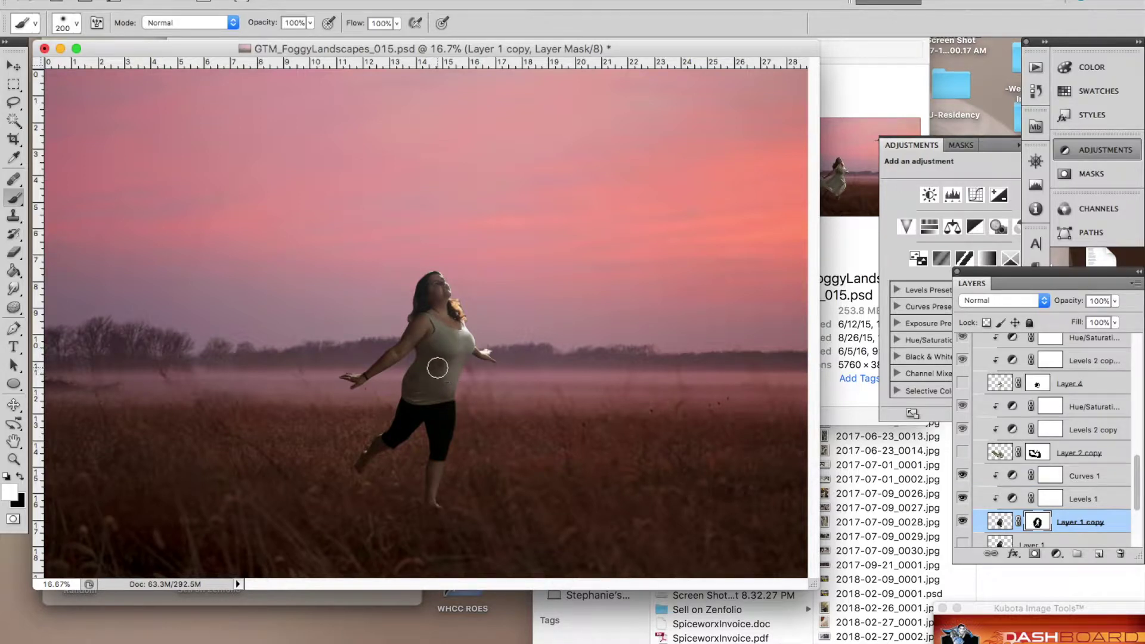
{"action": "left_click", "coordinate": [962, 452]}
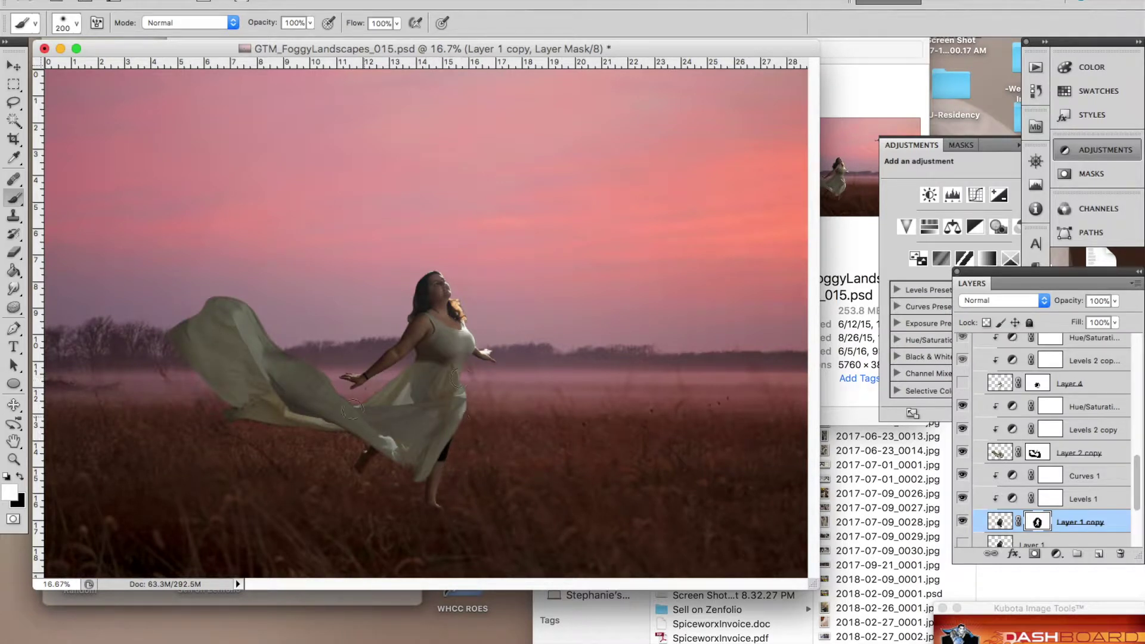
{"action": "left_click", "coordinate": [1038, 453]}
{"action": "key", "text": "backslash"}
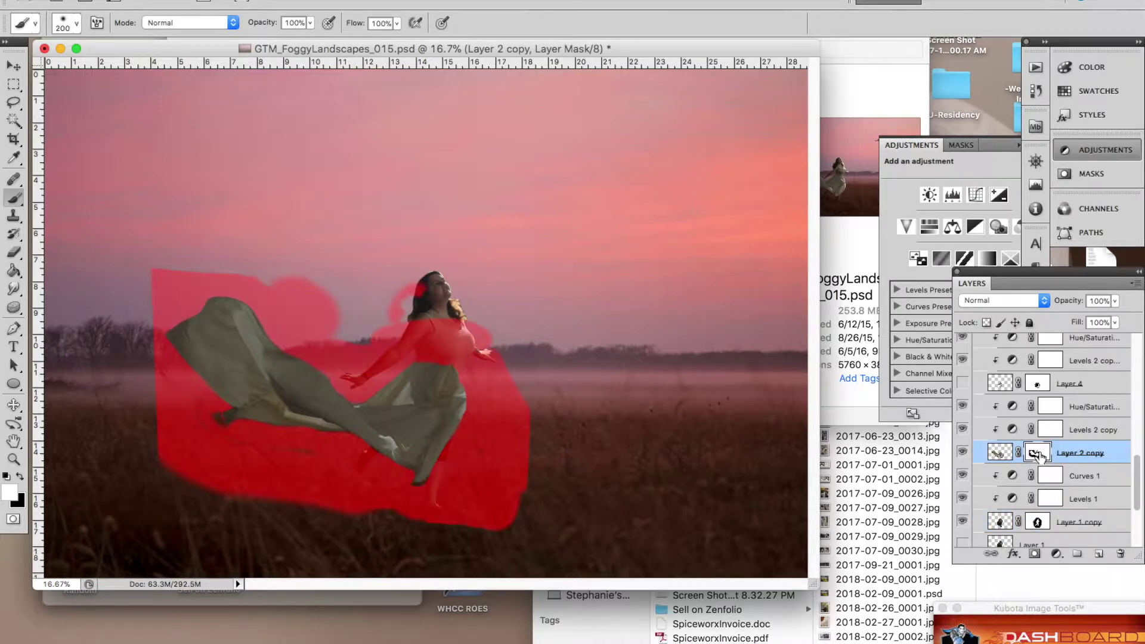
{"action": "key", "text": "backslash"}
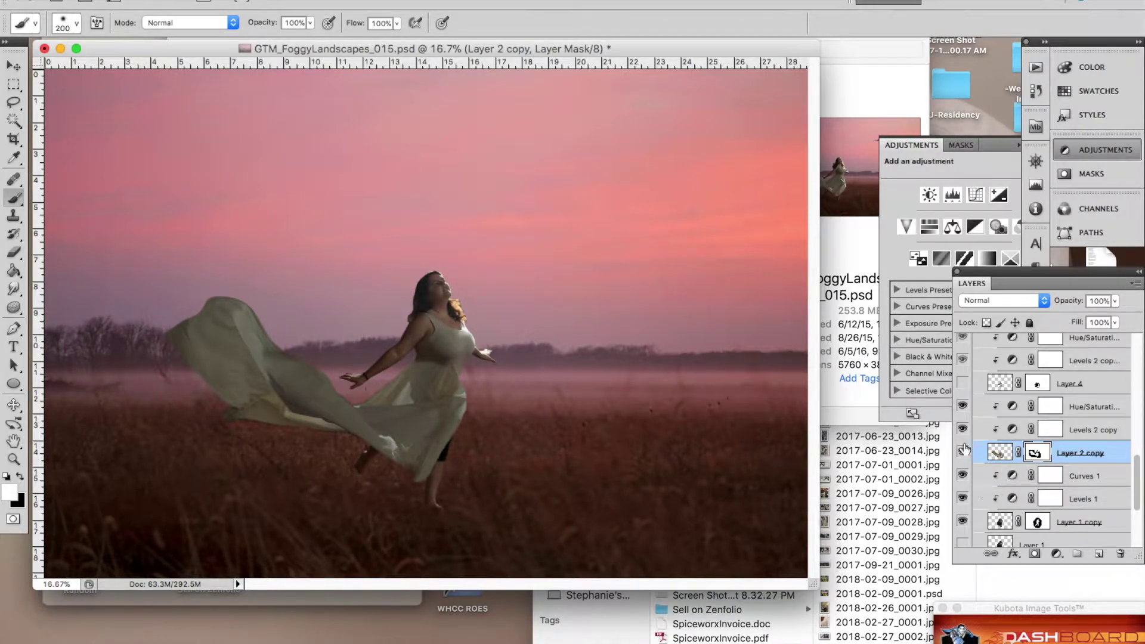
Show Layer 4 to fill in the front of the skirt, comparing the dress with and without it.
{"action": "left_click", "coordinate": [963, 384]}
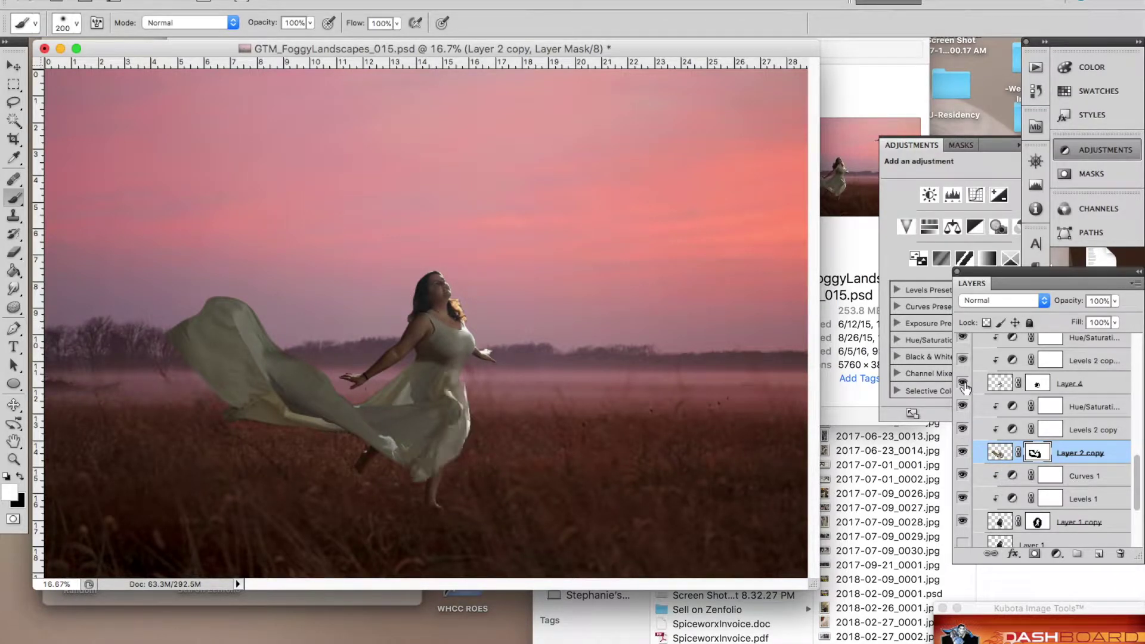
{"action": "left_click", "coordinate": [964, 385]}
{"action": "left_click", "coordinate": [964, 384]}
Preview Levels 3 and Layer 3 copy 2 above Group 1, switching each on and back off.
{"action": "scroll", "coordinate": [965, 396], "scroll_direction": "up", "scroll_amount": 3}
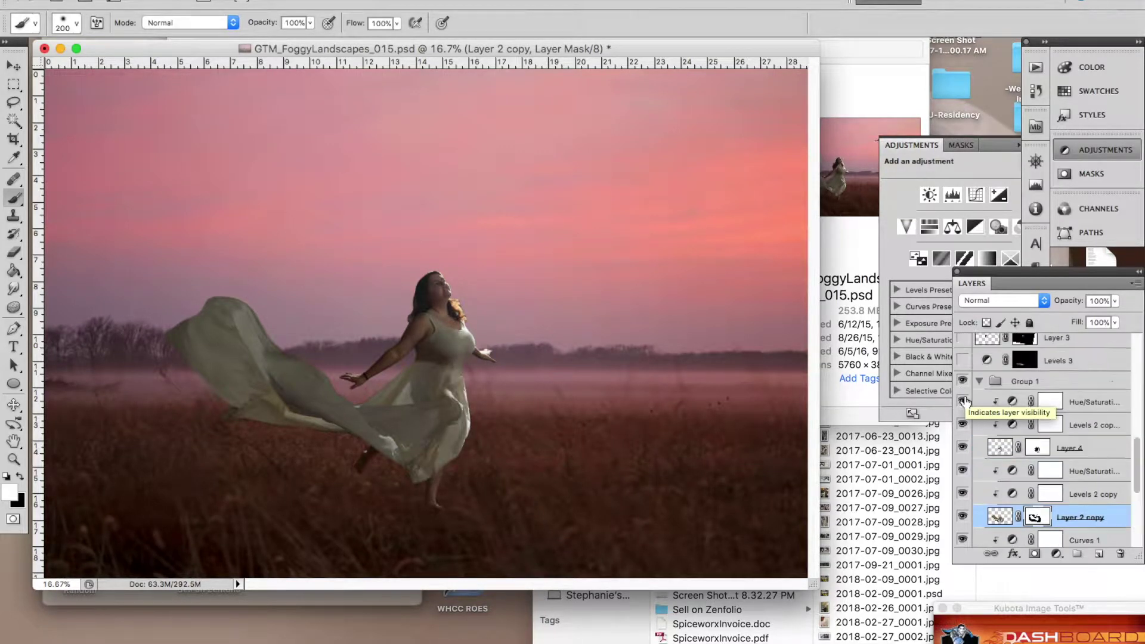
{"action": "scroll", "coordinate": [985, 442], "scroll_direction": "up", "scroll_amount": 4}
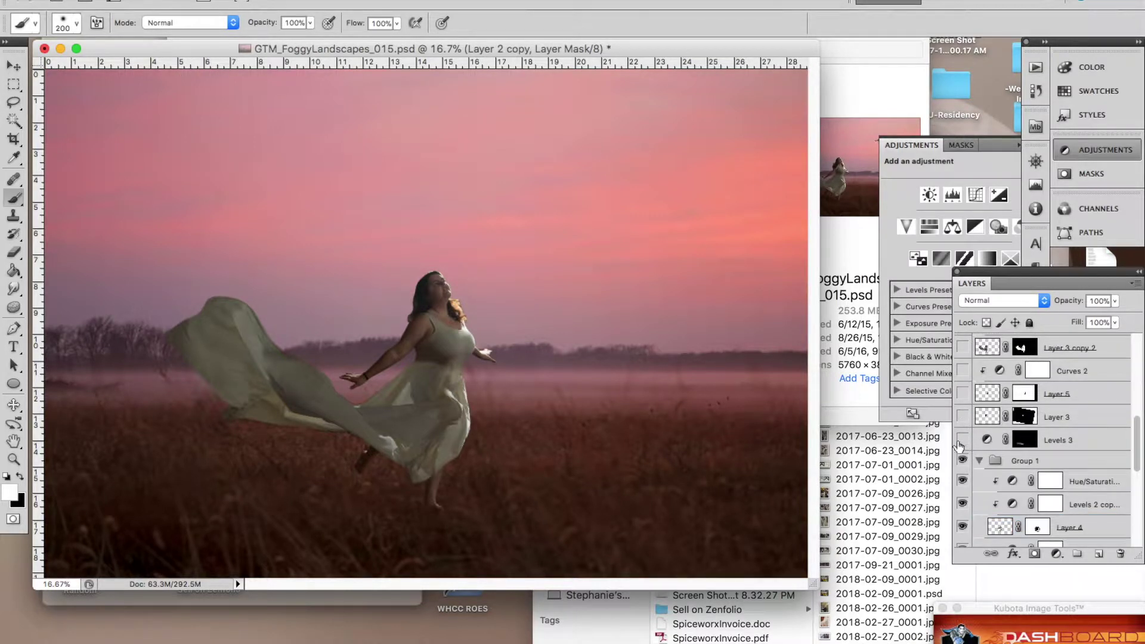
{"action": "left_click", "coordinate": [962, 441]}
{"action": "left_click", "coordinate": [963, 441]}
{"action": "left_click", "coordinate": [963, 442]}
{"action": "left_click", "coordinate": [961, 347]}
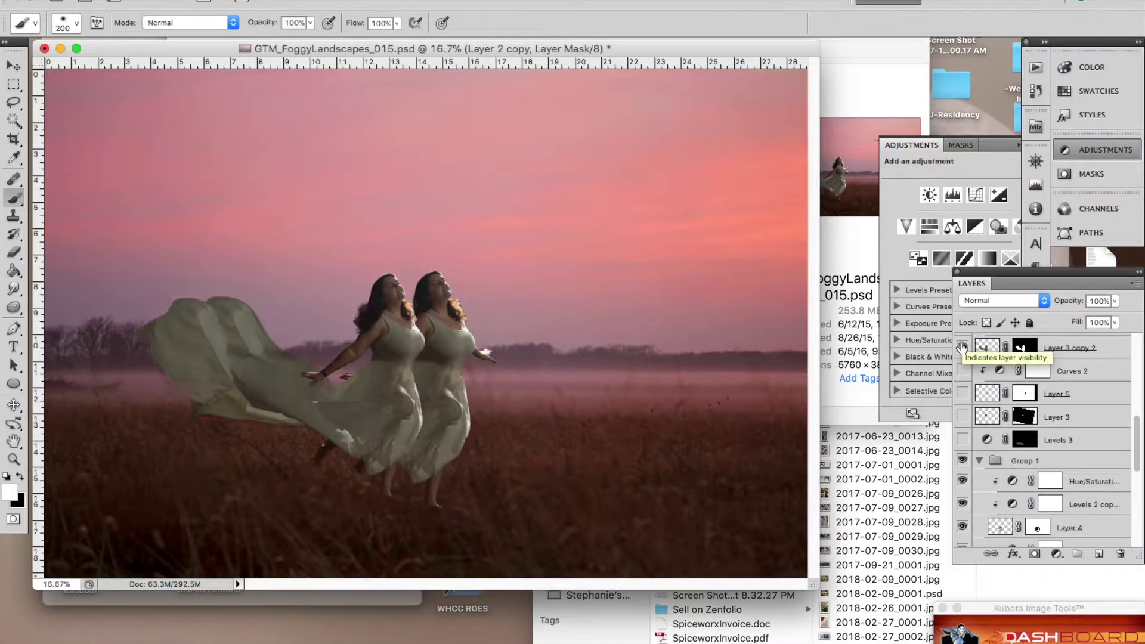
{"action": "left_click", "coordinate": [962, 347]}
Collapse and hide Group 1, and show Layer 3 copy 2 in its place.
{"action": "scroll", "coordinate": [967, 358], "scroll_direction": "down", "scroll_amount": 1}
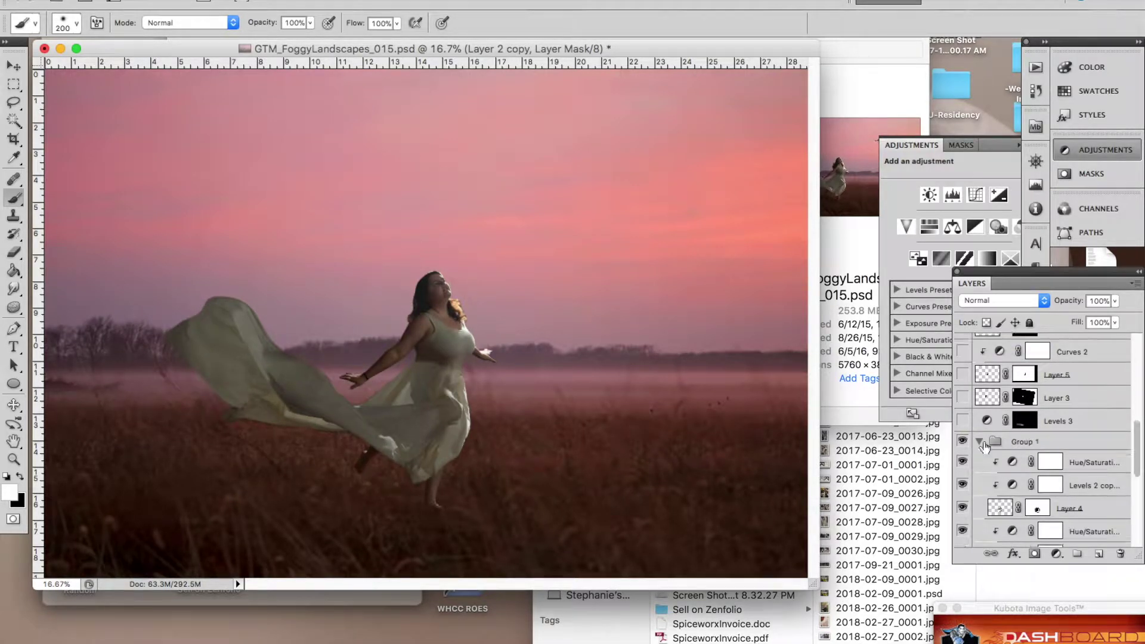
{"action": "left_click", "coordinate": [977, 442]}
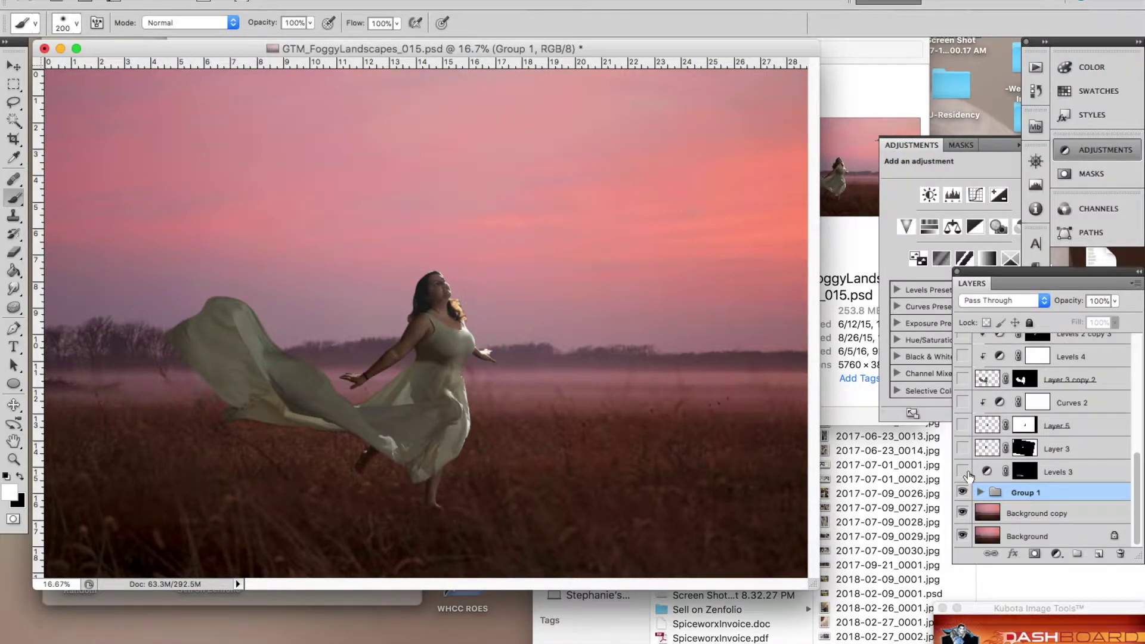
{"action": "left_click", "coordinate": [962, 379]}
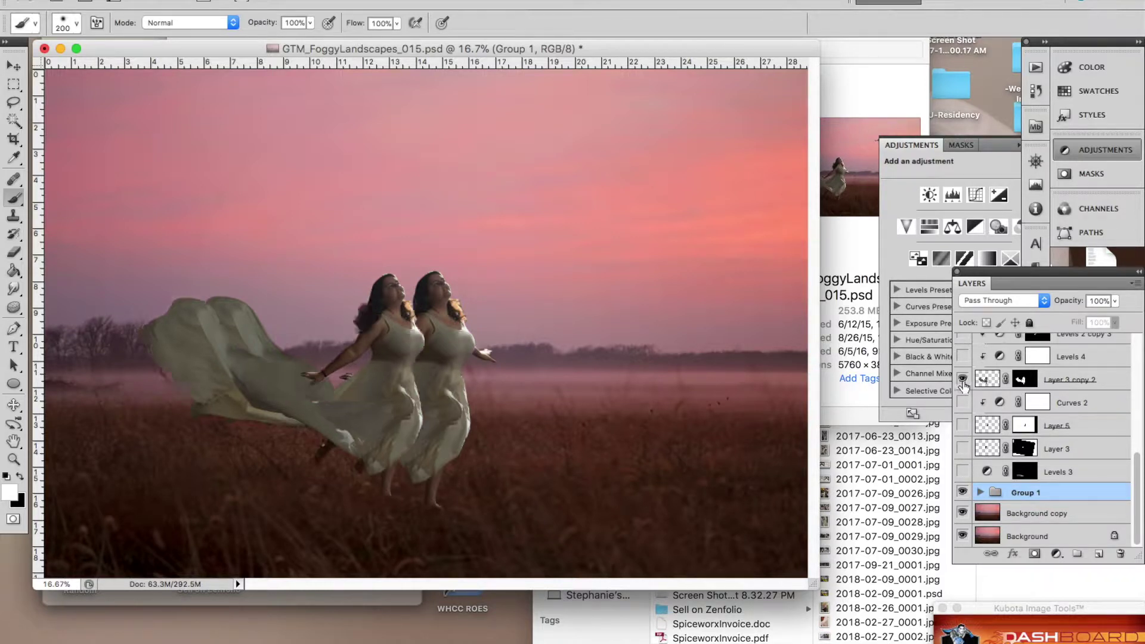
{"action": "left_click", "coordinate": [962, 492]}
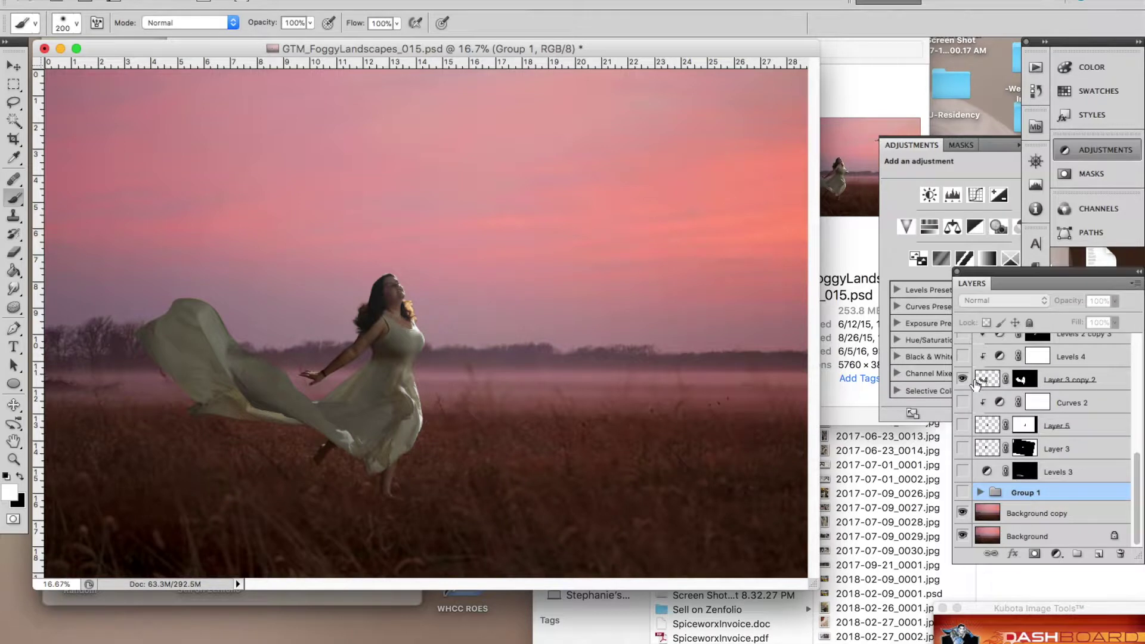
Show the Levels 3 adjustment, comparing the field beneath the woman with and without it.
{"action": "left_click", "coordinate": [963, 471]}
{"action": "left_click", "coordinate": [962, 471]}
{"action": "left_click", "coordinate": [963, 471]}
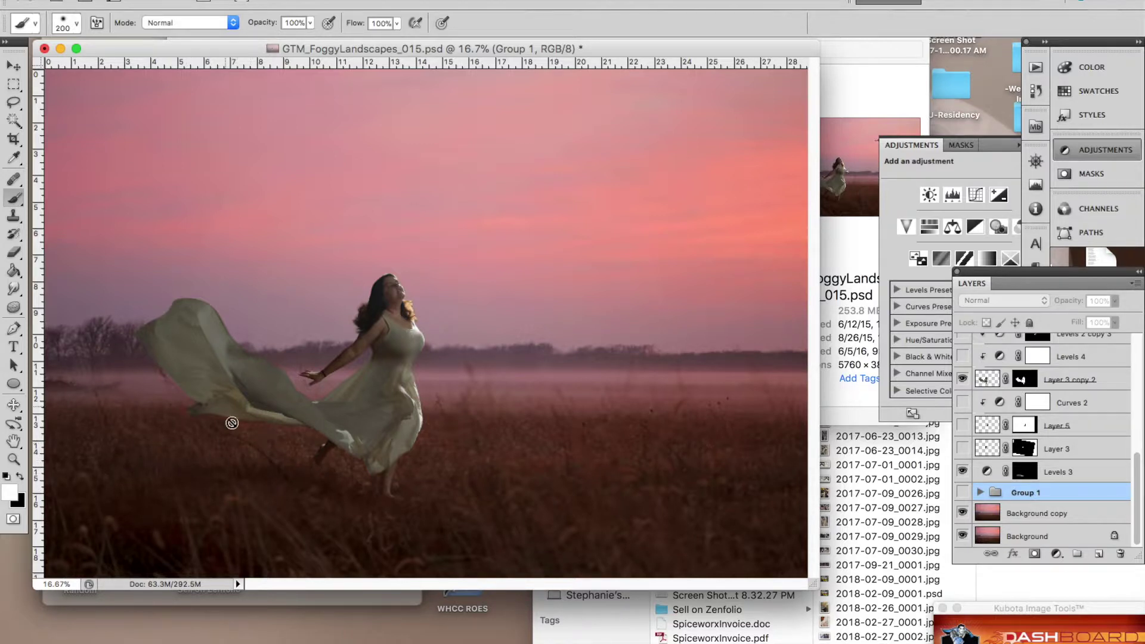
{"action": "left_click", "coordinate": [963, 471]}
{"action": "left_click", "coordinate": [963, 471]}
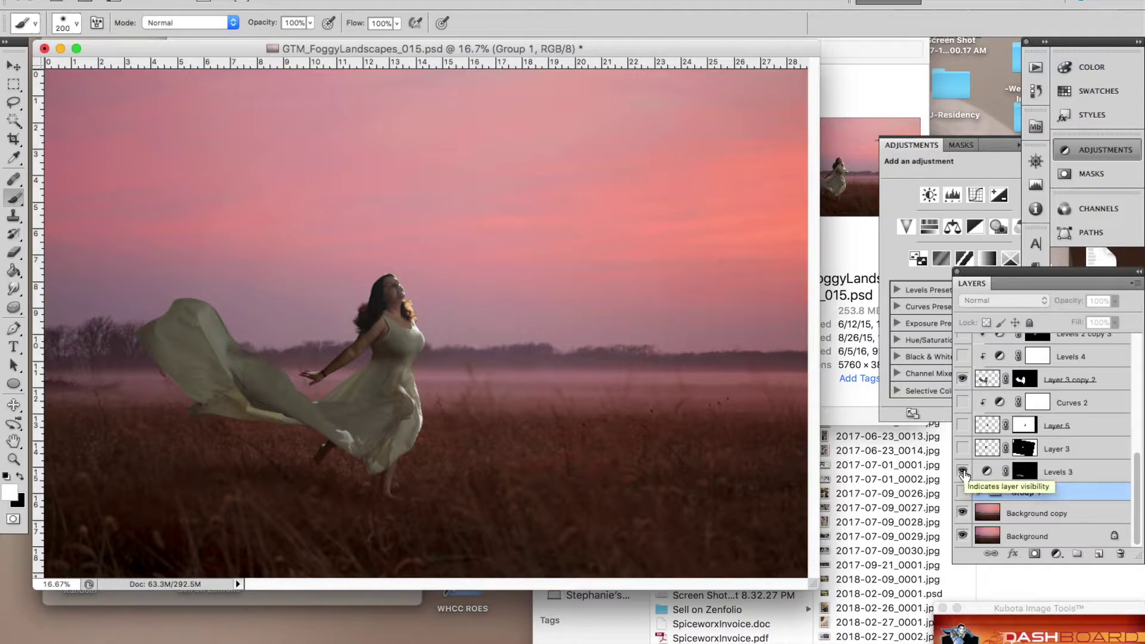
Show Layer 3 and compare the enlarged figure with and without it.
{"action": "left_click", "coordinate": [963, 448]}
{"action": "left_click", "coordinate": [963, 449]}
{"action": "key", "text": "super+equal"}
{"action": "key", "text": "super+equal"}
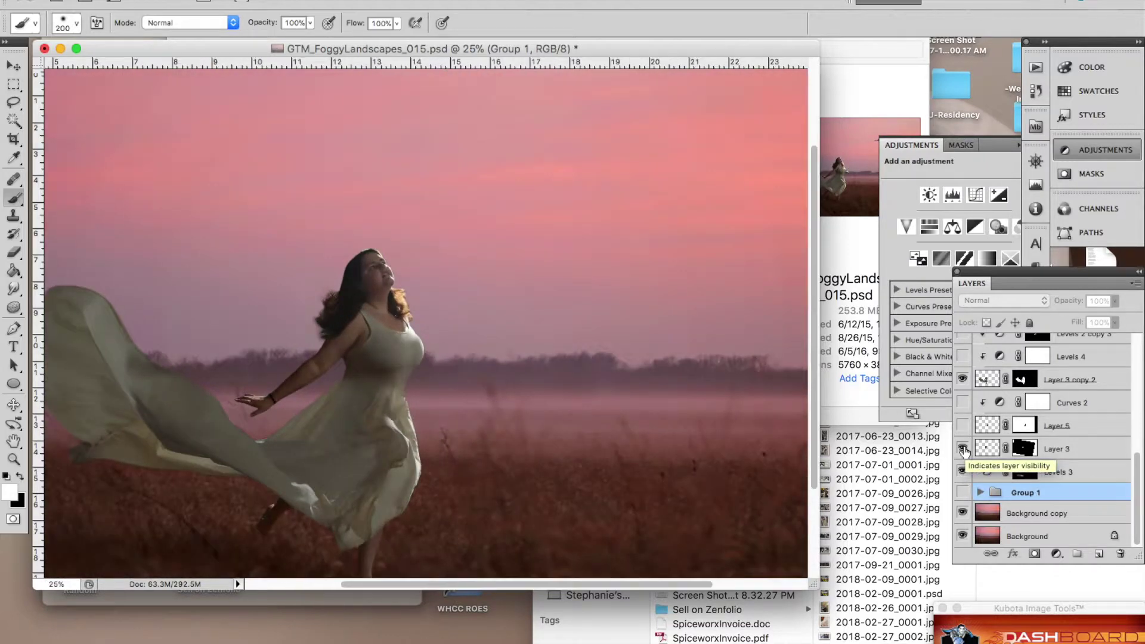
{"action": "left_click", "coordinate": [963, 449]}
{"action": "left_click", "coordinate": [963, 449]}
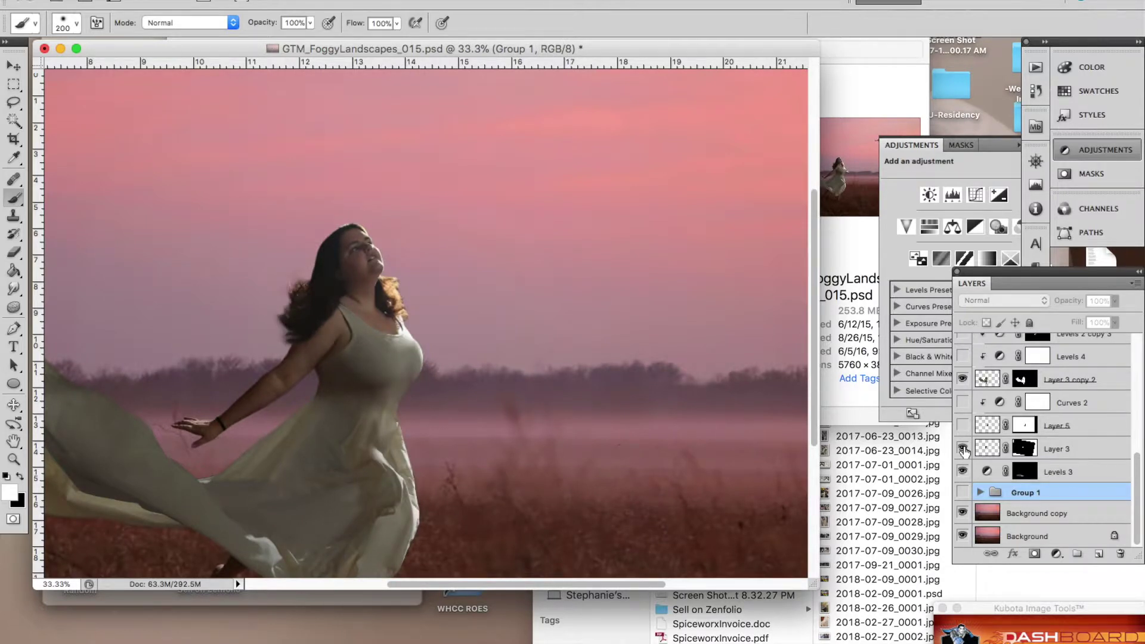
Show Layer 5 to add the woman's forward hand, comparing the figure with and without it.
{"action": "scroll", "coordinate": [963, 470], "scroll_direction": "up", "scroll_amount": 1}
{"action": "left_click", "coordinate": [963, 447]}
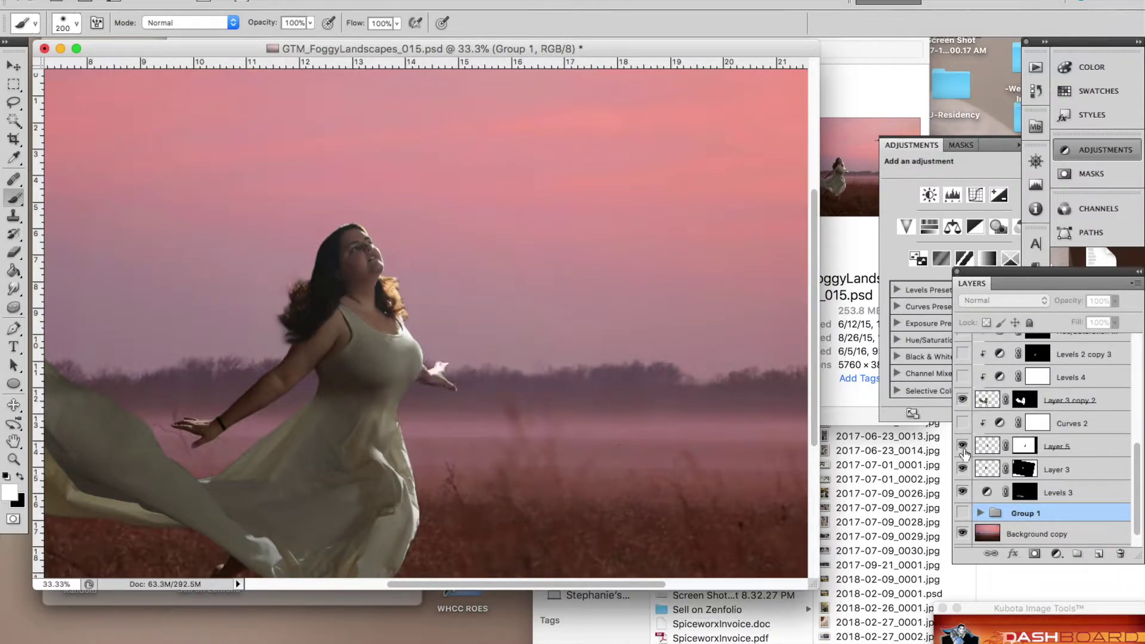
{"action": "left_click", "coordinate": [964, 448]}
{"action": "left_click", "coordinate": [963, 448]}
{"action": "scroll", "coordinate": [549, 373], "scroll_direction": "down", "scroll_amount": 5}
{"action": "scroll", "coordinate": [549, 372], "scroll_direction": "left", "scroll_amount": 2}
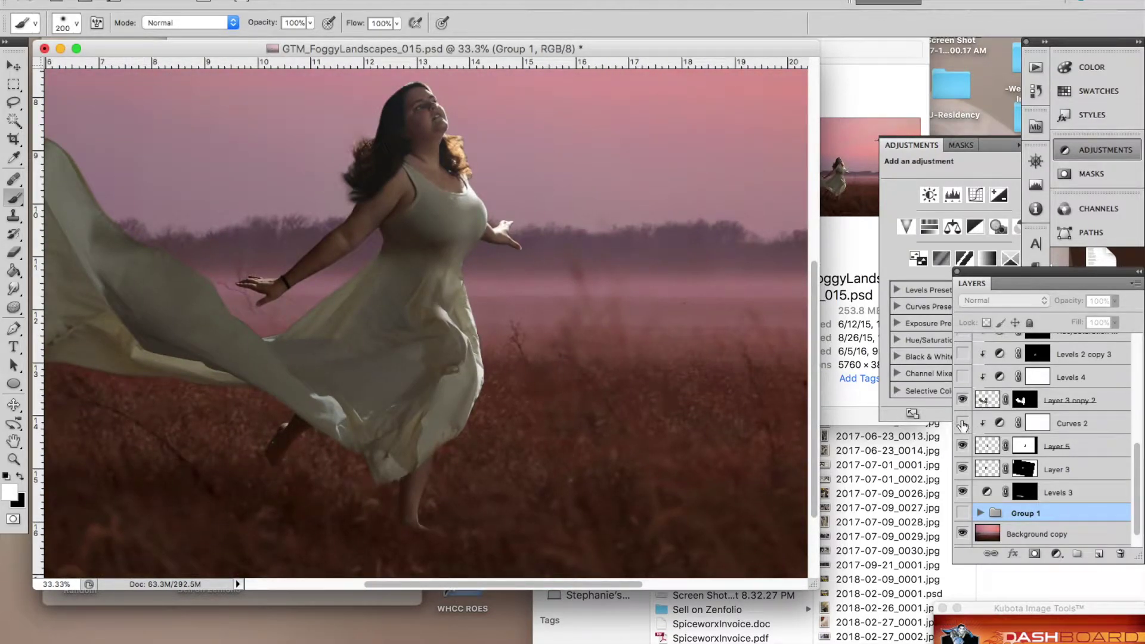
{"action": "left_click", "coordinate": [962, 446]}
{"action": "left_click", "coordinate": [962, 446]}
Show the clipped Curves 2 adjustment above Layer 5, comparing the forward hand with and without it.
{"action": "left_click", "coordinate": [962, 424]}
{"action": "scroll", "coordinate": [962, 427], "scroll_direction": "up", "scroll_amount": 1}
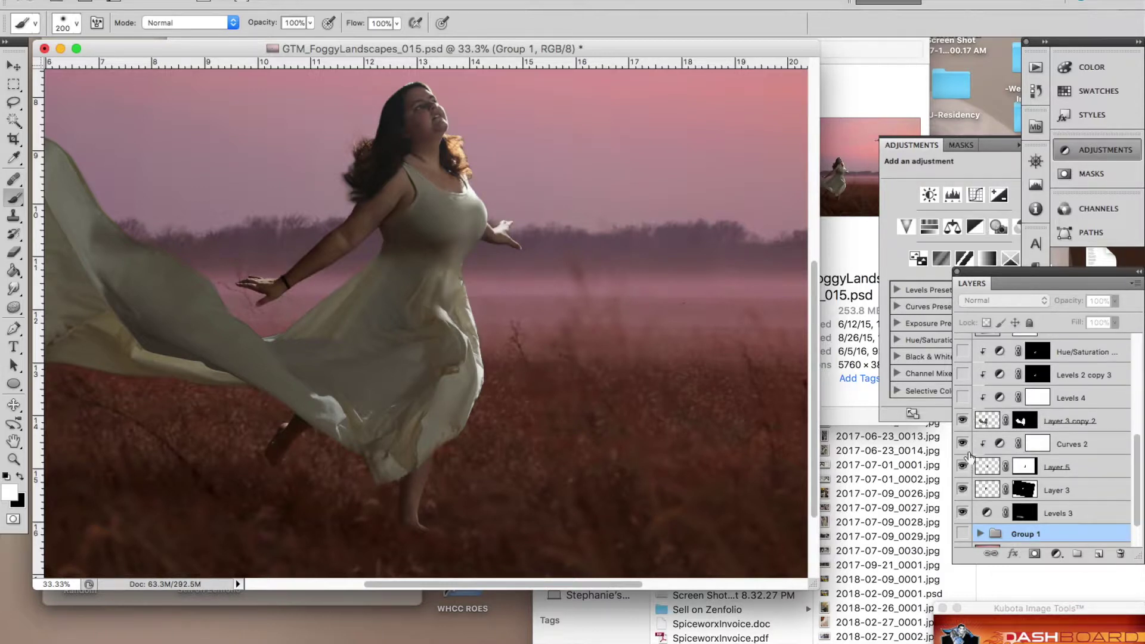
{"action": "left_click", "coordinate": [962, 445]}
{"action": "left_click", "coordinate": [962, 444]}
Show the Levels 4 adjustment above Layer 3 copy 2 and open its levels settings.
{"action": "scroll", "coordinate": [1115, 425], "scroll_direction": "up", "scroll_amount": 2}
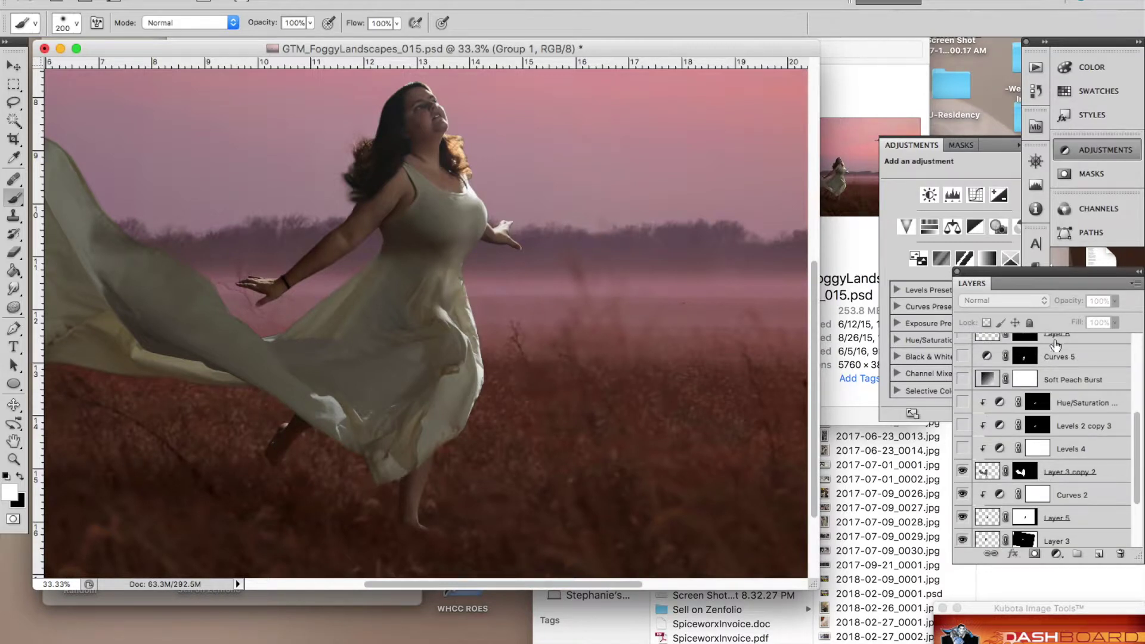
{"action": "scroll", "coordinate": [1057, 358], "scroll_direction": "up", "scroll_amount": 3}
{"action": "scroll", "coordinate": [1063, 405], "scroll_direction": "down", "scroll_amount": 3}
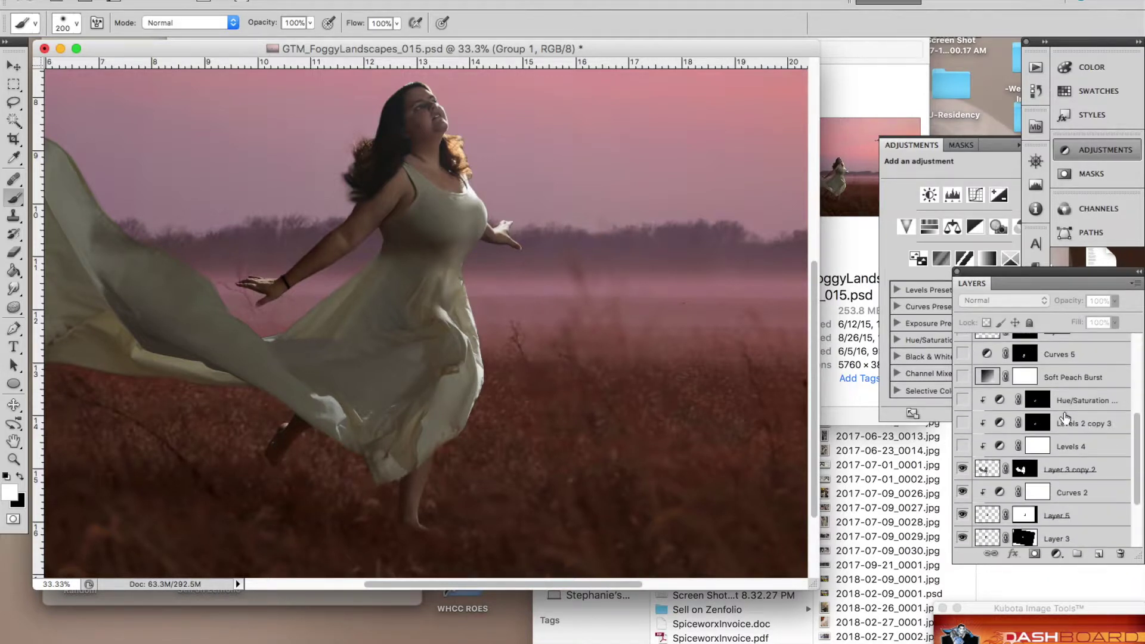
{"action": "left_click", "coordinate": [962, 447]}
{"action": "key", "text": "super+minus"}
{"action": "key", "text": "super+minus"}
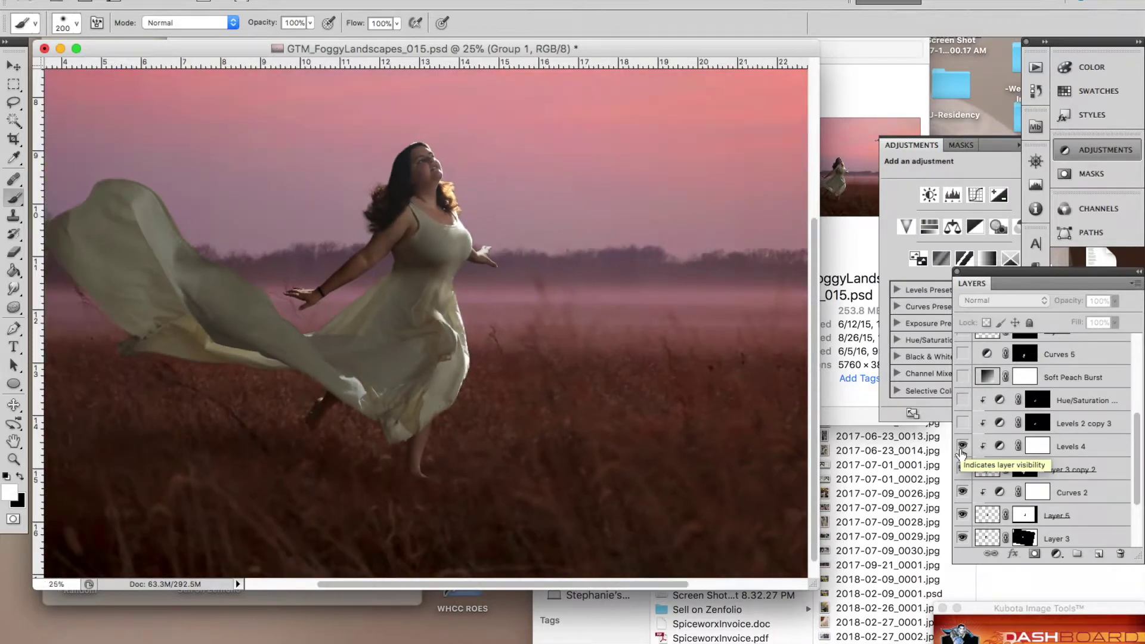
{"action": "left_click", "coordinate": [1061, 448]}
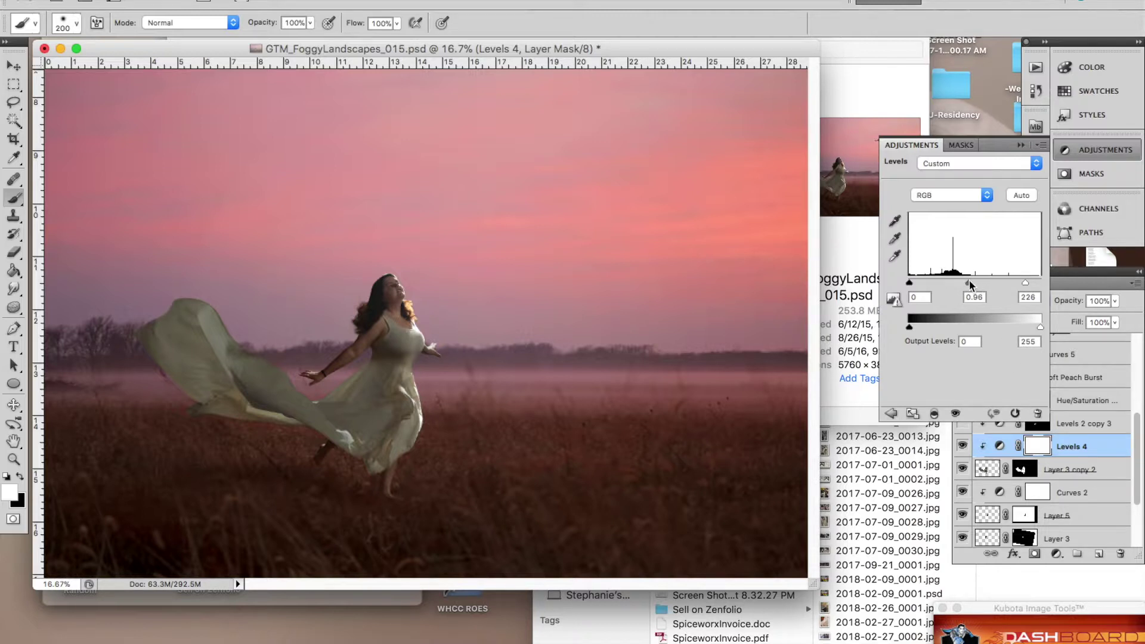
Select the Levels 2 copy 3 adjustment and show it, comparing the image with and without it.
{"action": "left_click", "coordinate": [1081, 425]}
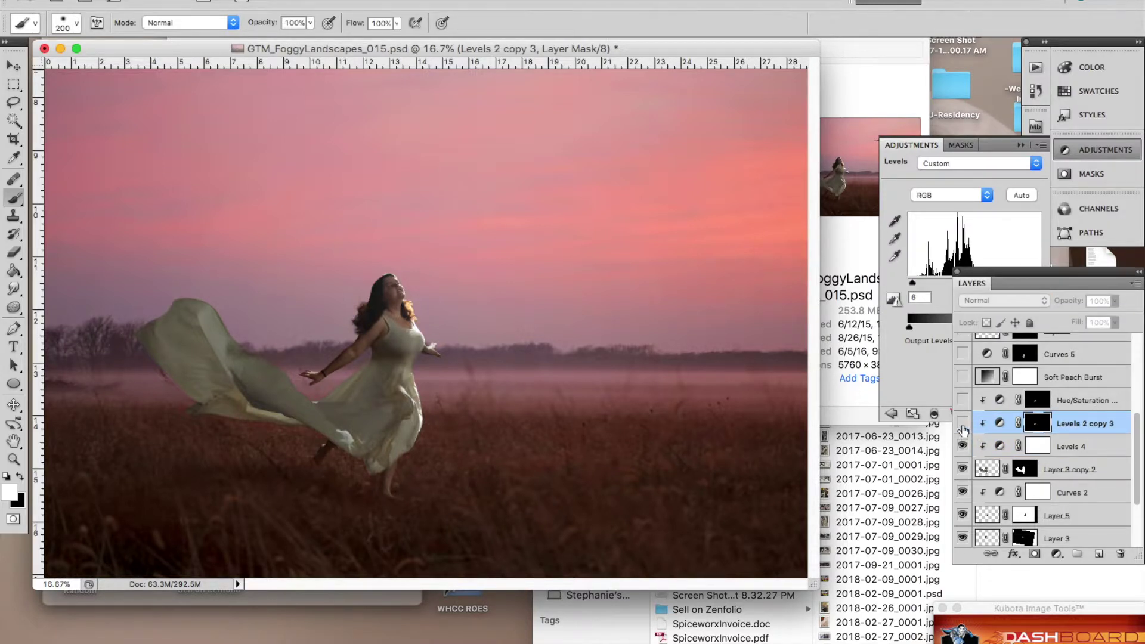
{"action": "left_click", "coordinate": [962, 423]}
{"action": "left_click", "coordinate": [962, 423]}
{"action": "left_click", "coordinate": [962, 424]}
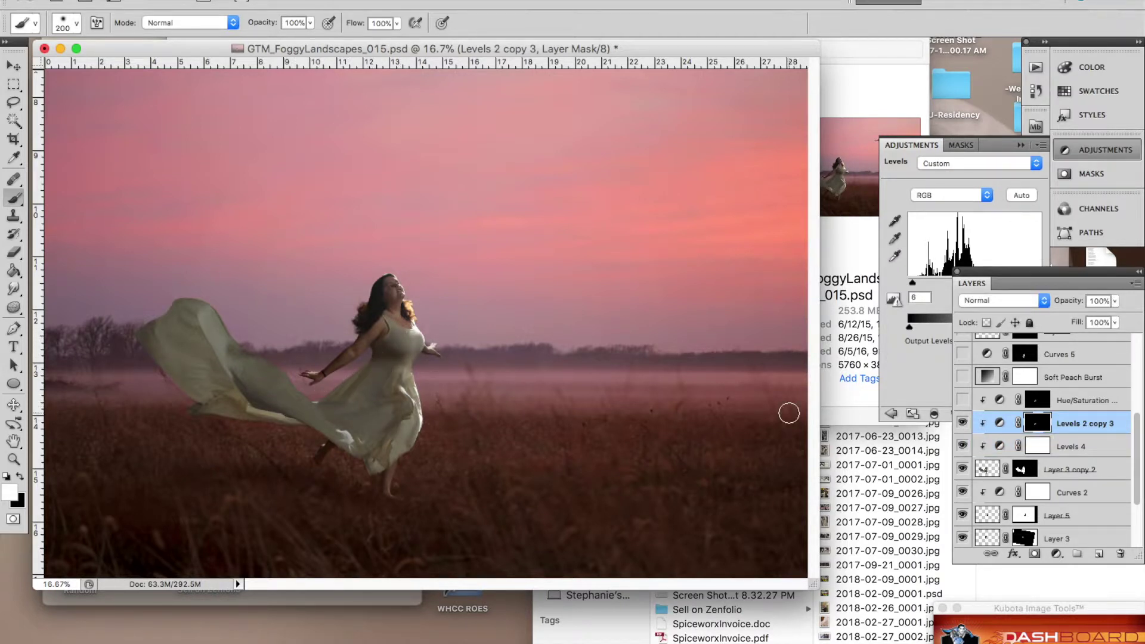
Show and select the Hue/Saturation 1 copy 3 adjustment, view its mask overlay, and compare the image with and without it.
{"action": "left_click", "coordinate": [962, 424]}
{"action": "left_click", "coordinate": [962, 424]}
{"action": "left_click", "coordinate": [964, 401]}
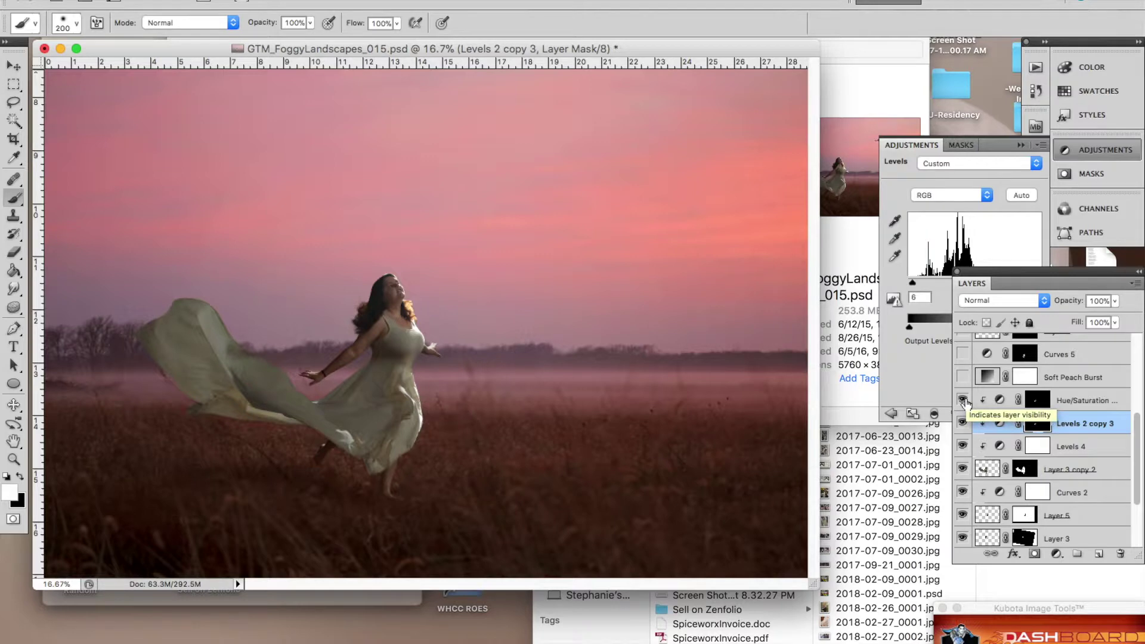
{"action": "left_click", "coordinate": [1071, 400]}
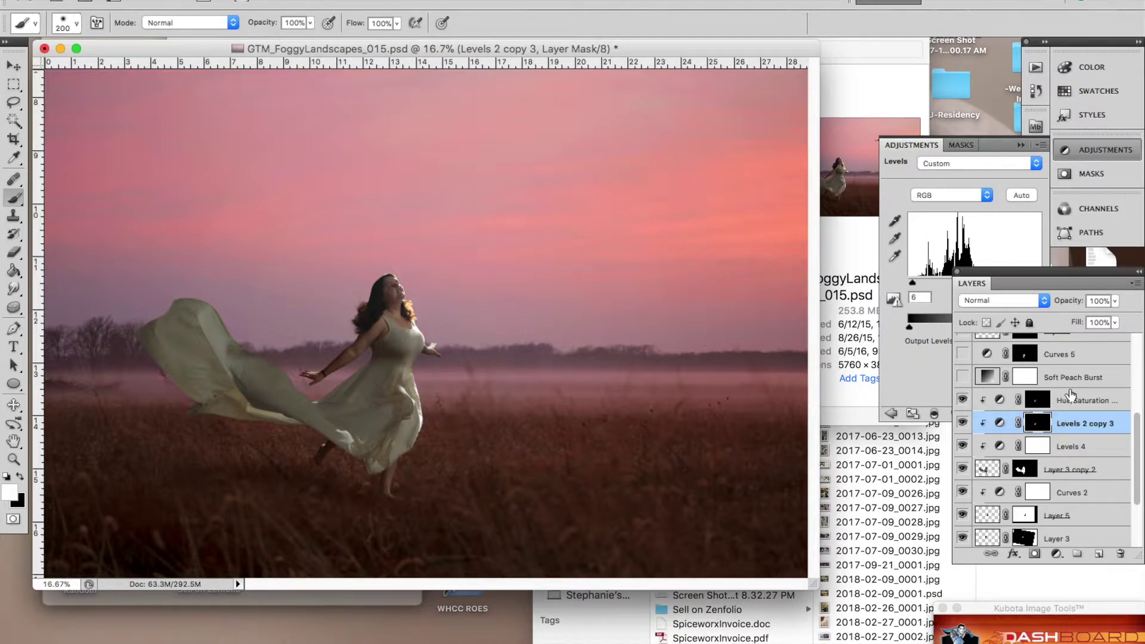
{"action": "key", "text": "backslash"}
{"action": "key", "text": "backslash"}
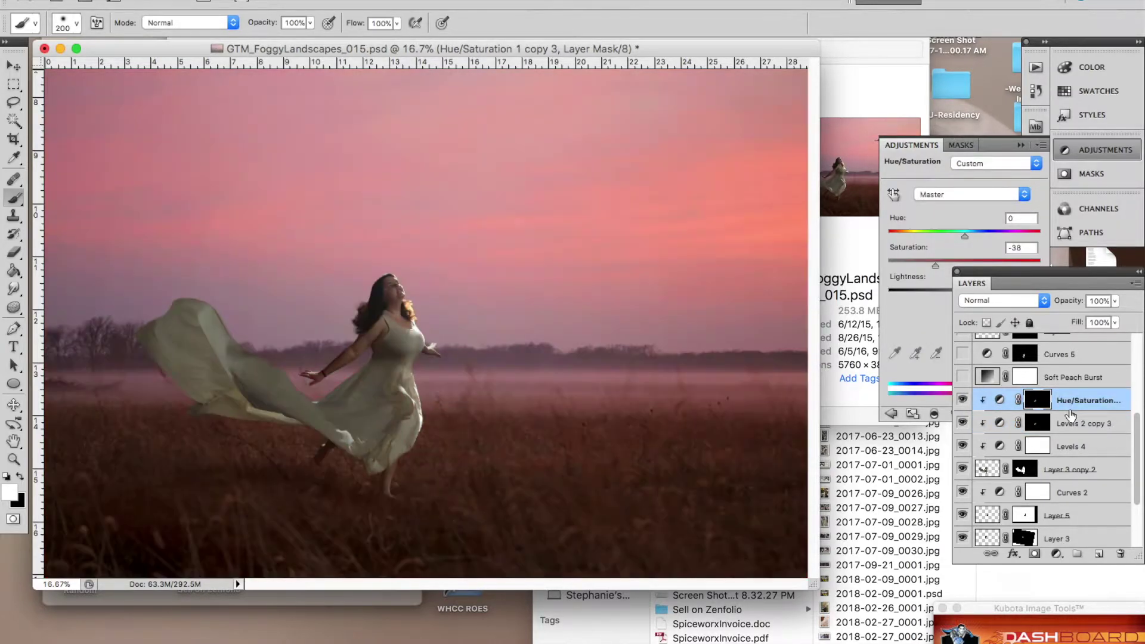
{"action": "left_click", "coordinate": [962, 401]}
{"action": "left_click", "coordinate": [962, 400]}
Show the Soft Peach Burst gradient layer, comparing the sky and field with and without its glow.
{"action": "scroll", "coordinate": [1063, 413], "scroll_direction": "up", "scroll_amount": 2}
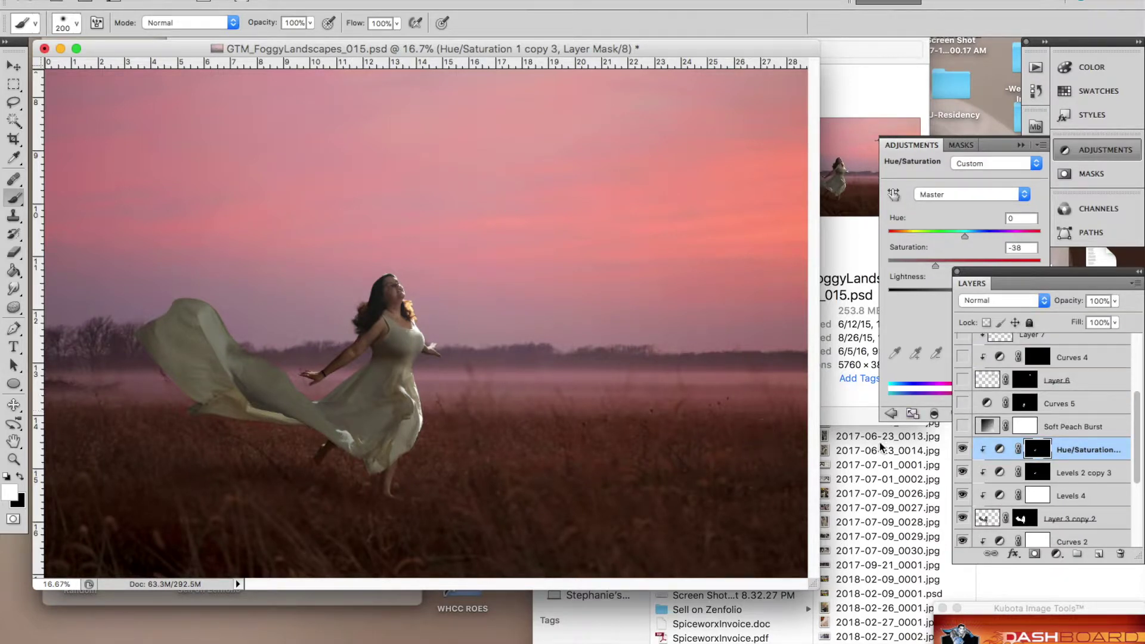
{"action": "left_click", "coordinate": [962, 426]}
{"action": "left_click", "coordinate": [962, 426]}
{"action": "left_click", "coordinate": [962, 426]}
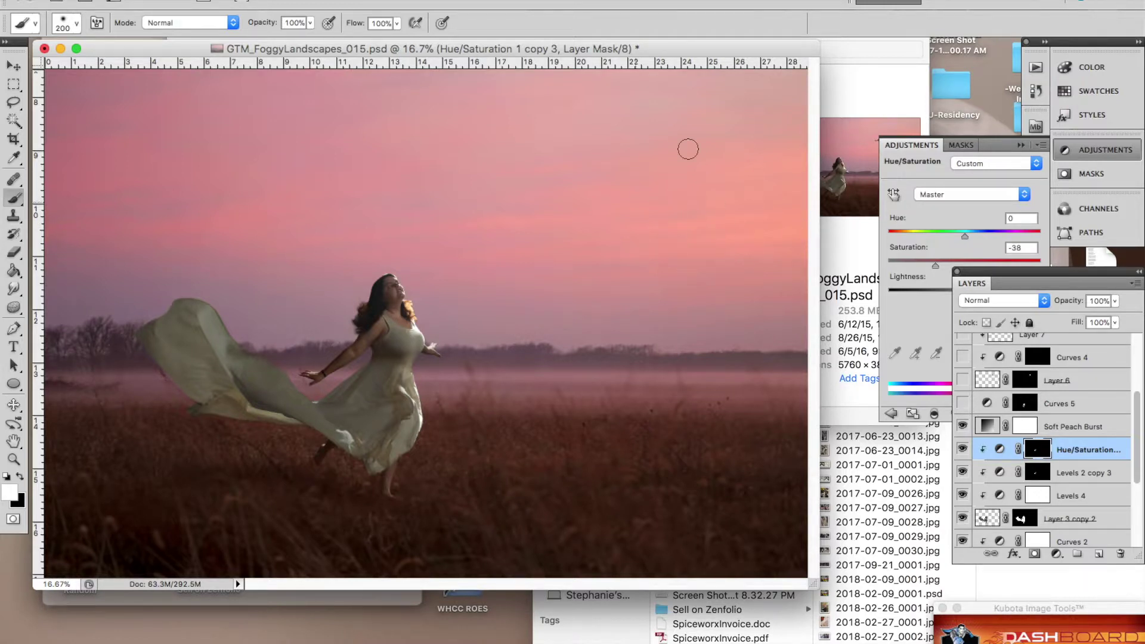
{"action": "left_click", "coordinate": [962, 426]}
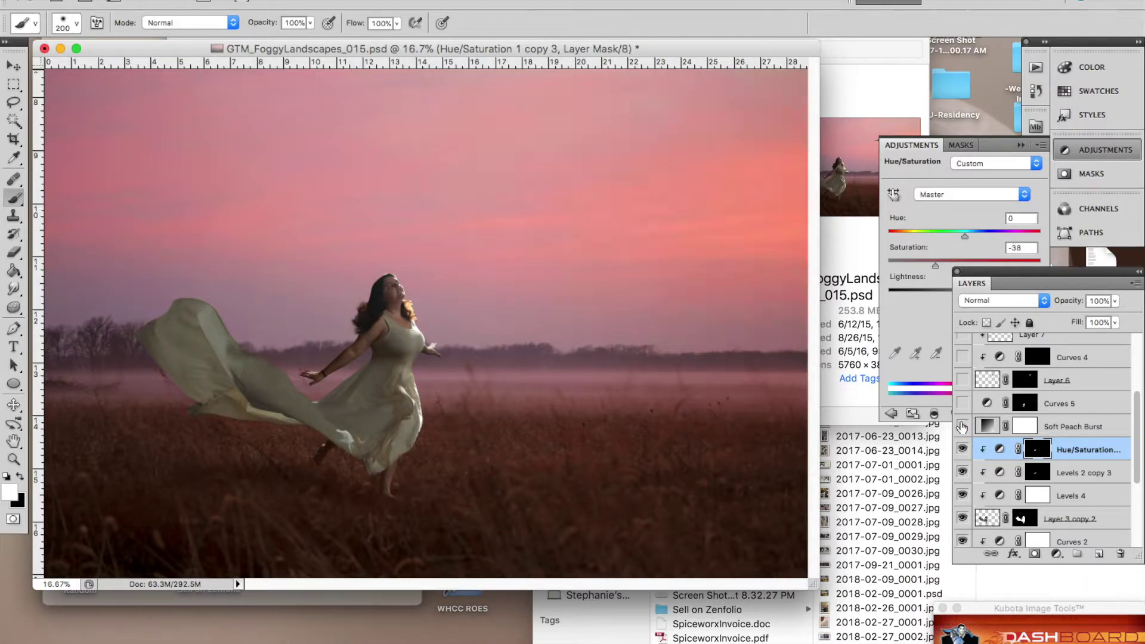
{"action": "left_click", "coordinate": [962, 426]}
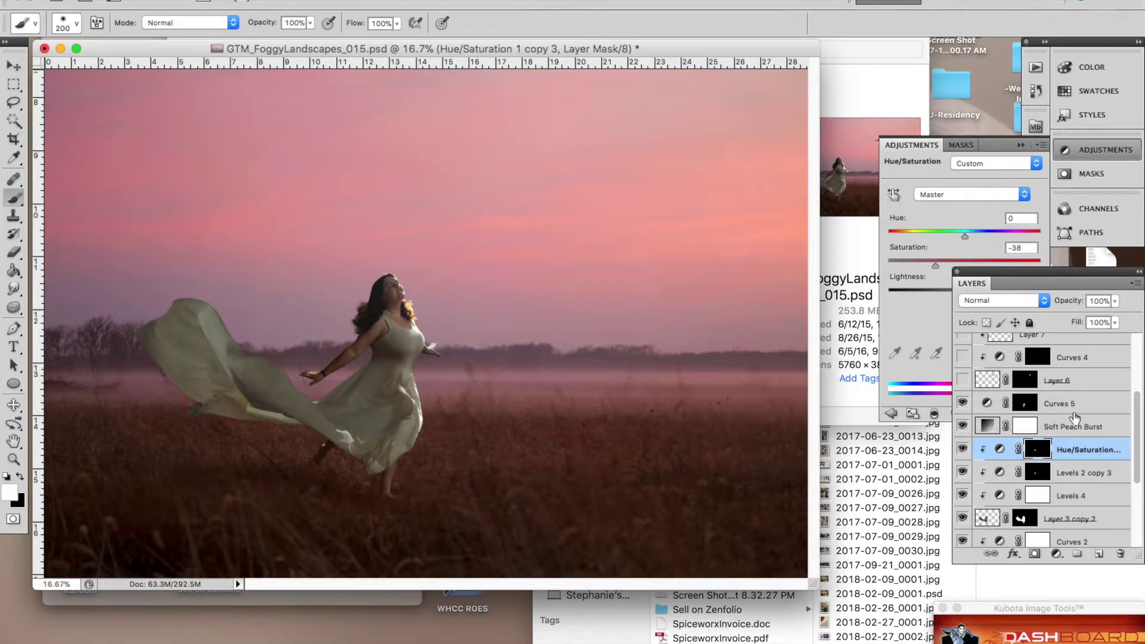
Select the Curves 5 adjustment, view its mask overlay on the dress, and compare the image with and without it.
{"action": "left_click", "coordinate": [1069, 405]}
{"action": "key", "text": "backslash"}
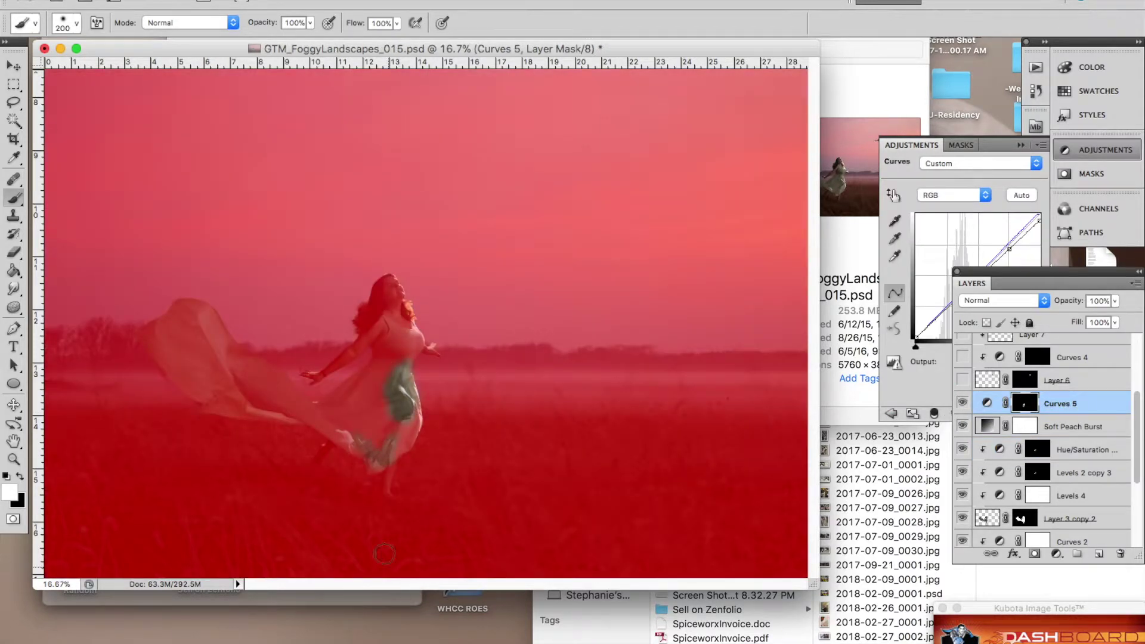
{"action": "left_click", "coordinate": [962, 402]}
{"action": "left_click", "coordinate": [963, 404]}
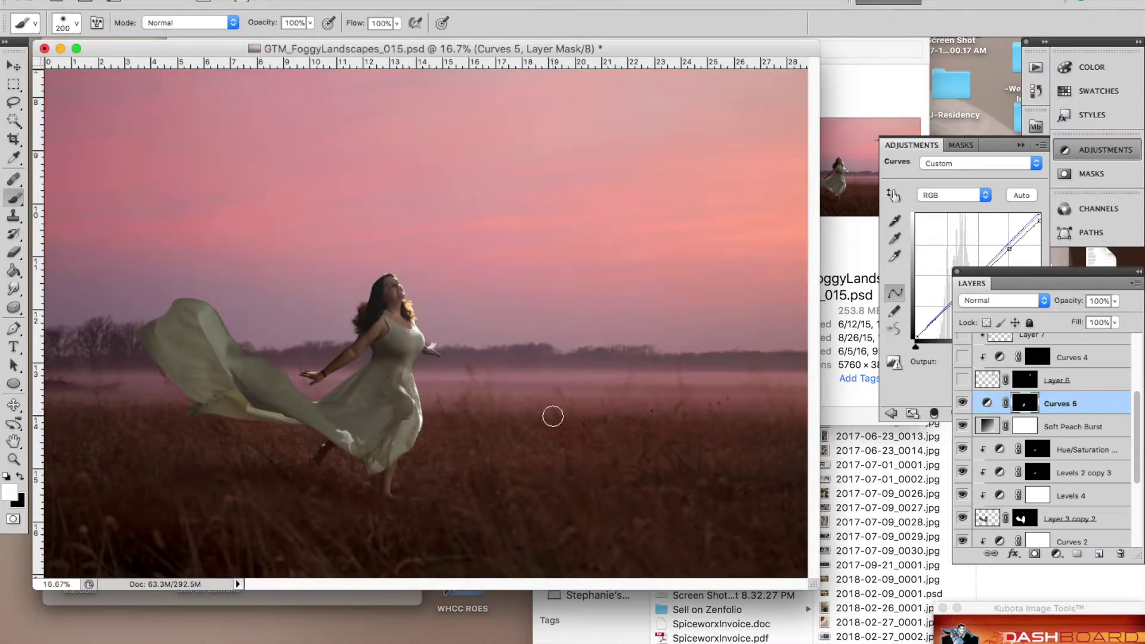
Show Layer 6 to add the flying gull, comparing the sky with and without the bird.
{"action": "left_click", "coordinate": [963, 380]}
{"action": "left_click", "coordinate": [964, 380]}
{"action": "left_click", "coordinate": [963, 380]}
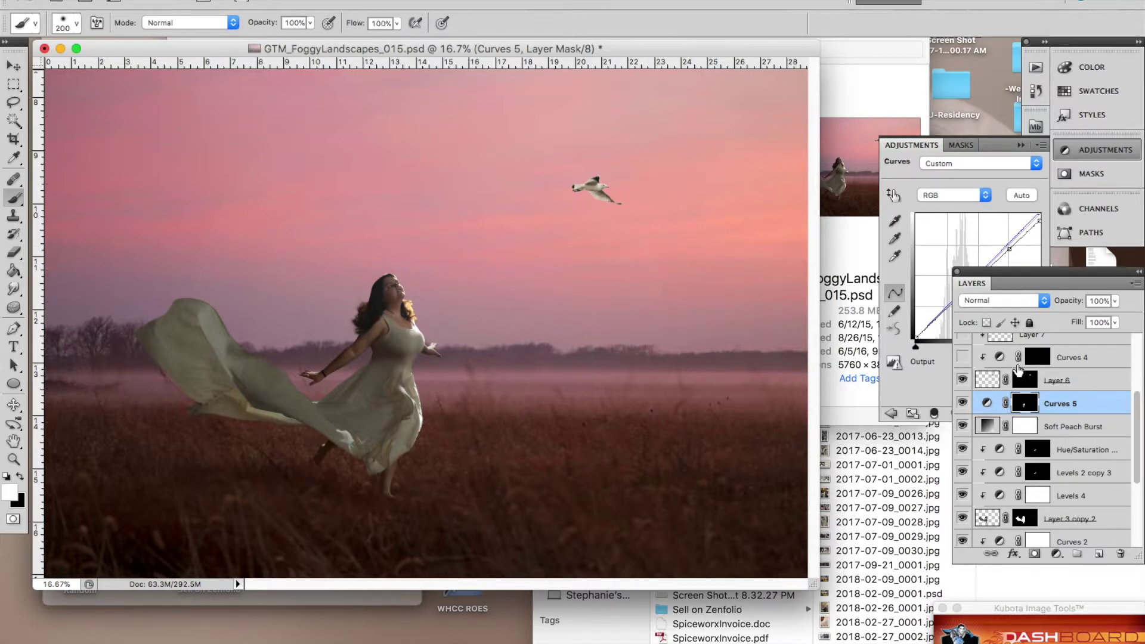
Show the clipped Curves 4 adjustment above Layer 6, comparing the gull close up with and without it.
{"action": "scroll", "coordinate": [1018, 370], "scroll_direction": "up", "scroll_amount": 3}
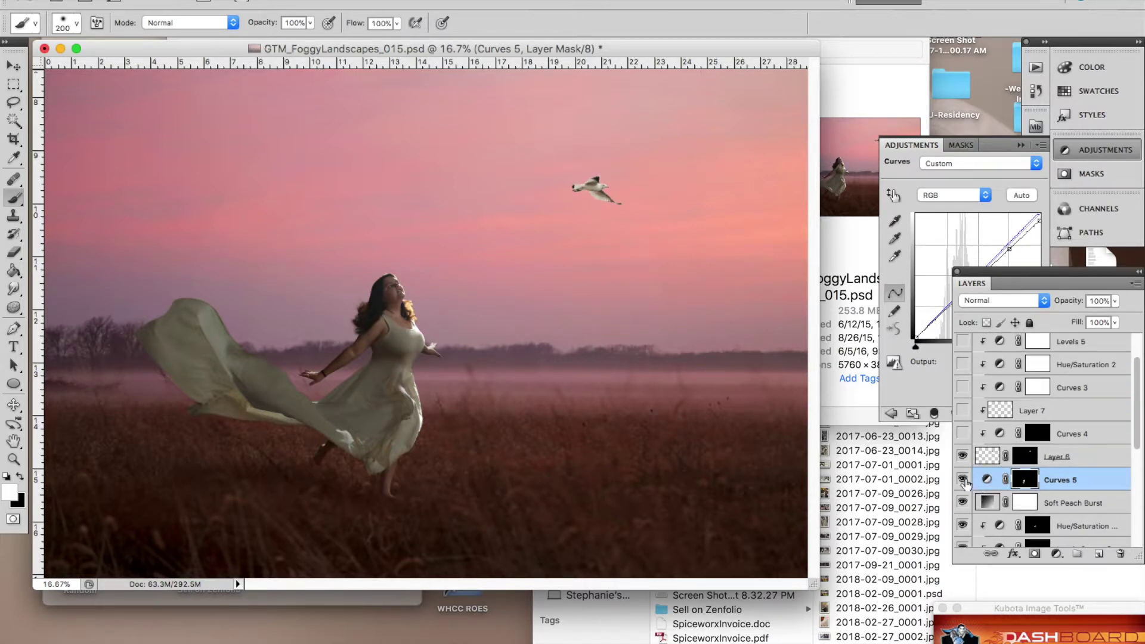
{"action": "left_click", "coordinate": [963, 434]}
{"action": "key", "text": "super+plus"}
{"action": "key", "text": "super+plus"}
{"action": "key", "text": "super+plus"}
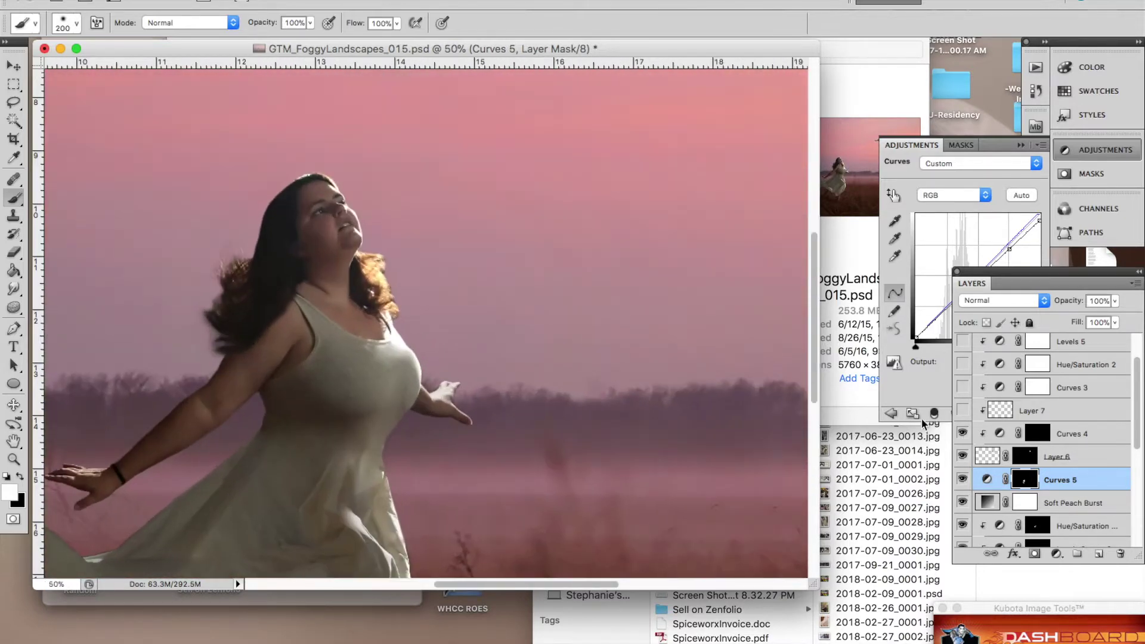
{"action": "scroll", "coordinate": [718, 327], "scroll_direction": "up", "scroll_amount": 5}
{"action": "scroll", "coordinate": [718, 327], "scroll_direction": "right", "scroll_amount": 4}
{"action": "scroll", "coordinate": [719, 334], "scroll_direction": "down", "scroll_amount": 3}
{"action": "scroll", "coordinate": [718, 334], "scroll_direction": "left", "scroll_amount": 1}
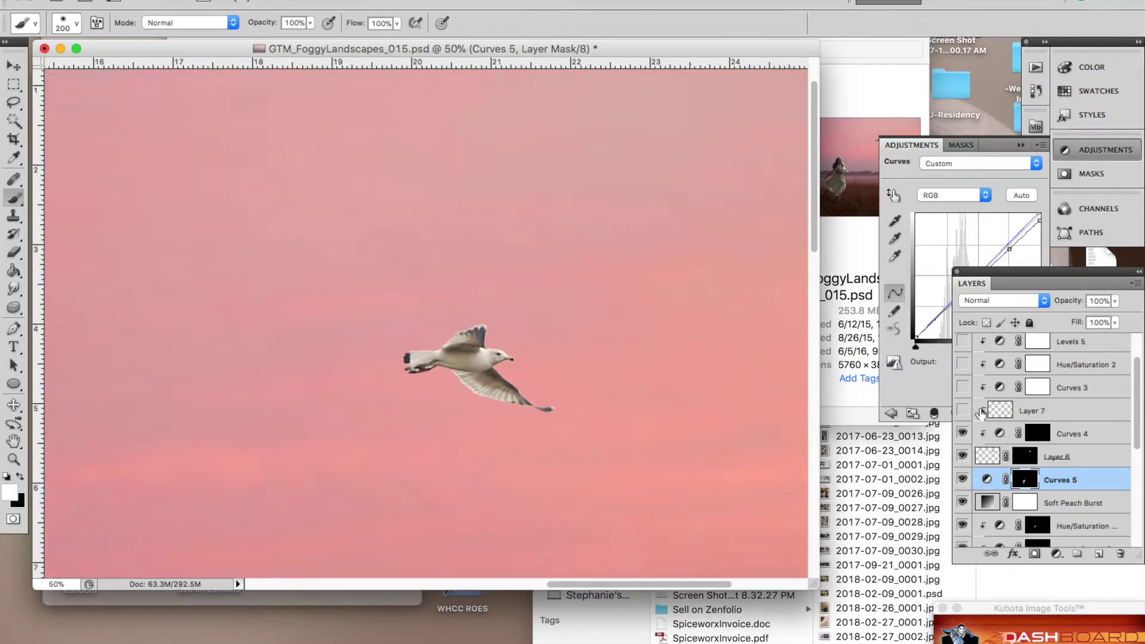
{"action": "left_click", "coordinate": [963, 433]}
{"action": "left_click", "coordinate": [962, 433]}
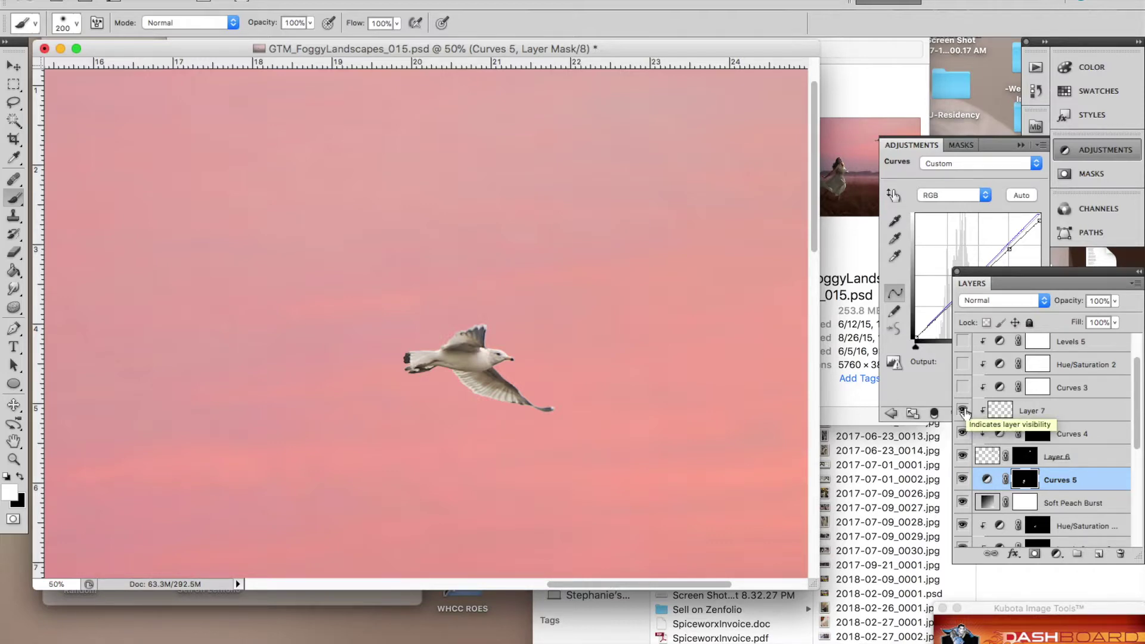
Show and select Layer 7 above Curves 4, comparing the whole composite with and without it.
{"action": "key", "text": "super+minus"}
{"action": "key", "text": "super+minus"}
{"action": "key", "text": "super+minus"}
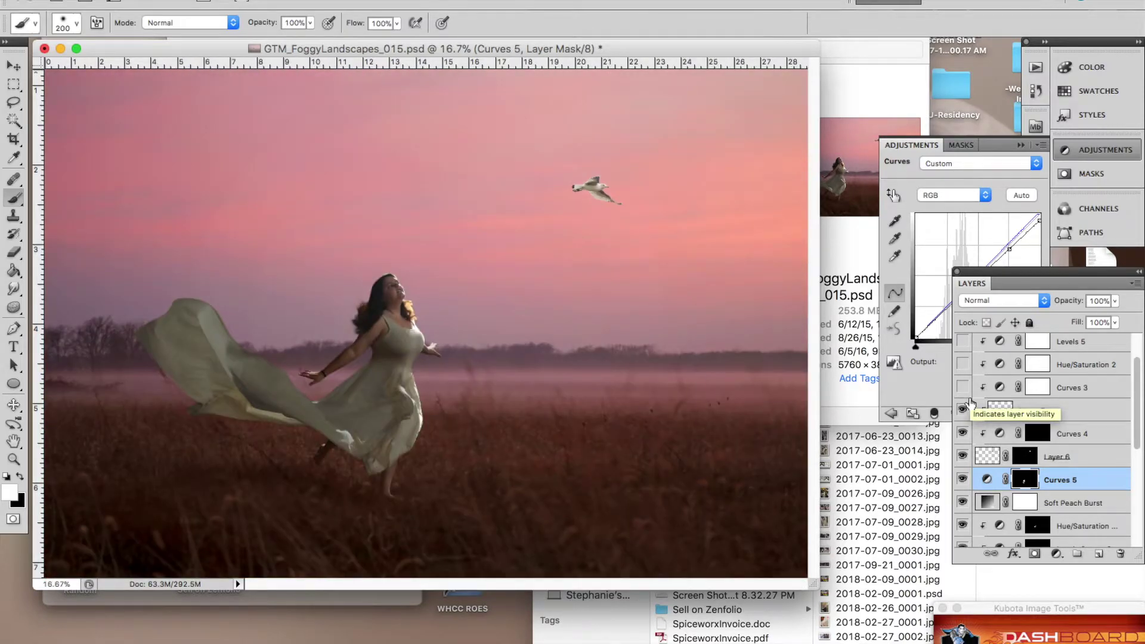
{"action": "left_click", "coordinate": [963, 409]}
{"action": "left_click", "coordinate": [964, 412]}
{"action": "left_click", "coordinate": [964, 412]}
{"action": "left_click", "coordinate": [964, 412]}
{"action": "left_click", "coordinate": [1014, 413]}
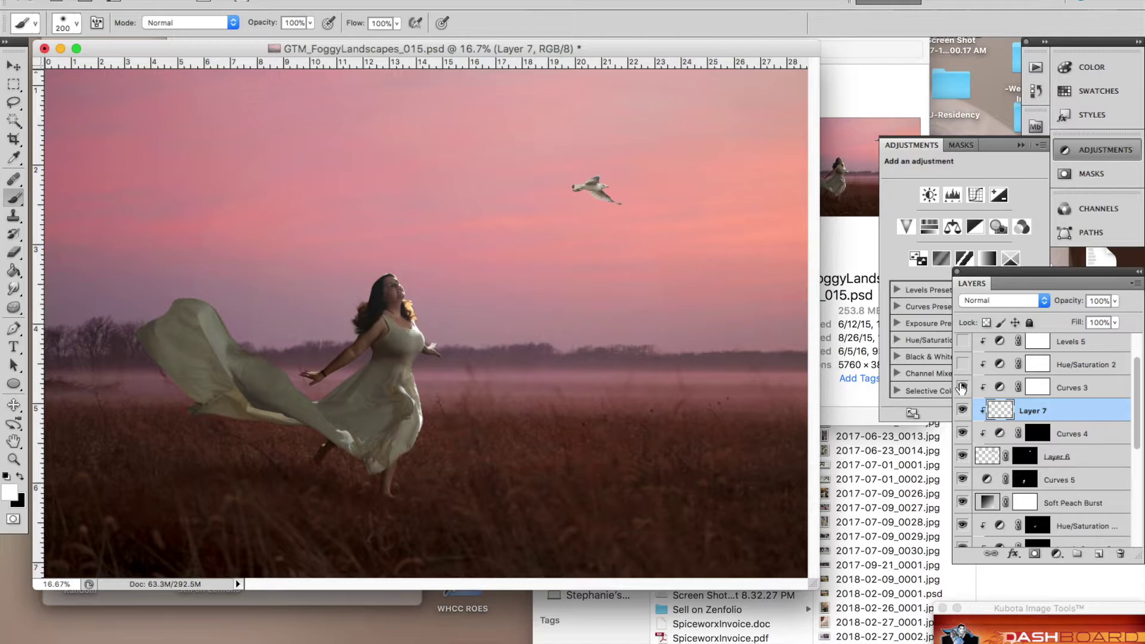
Compare the gull close up with Layer 7 hidden and shown.
{"action": "key", "text": "super+plus"}
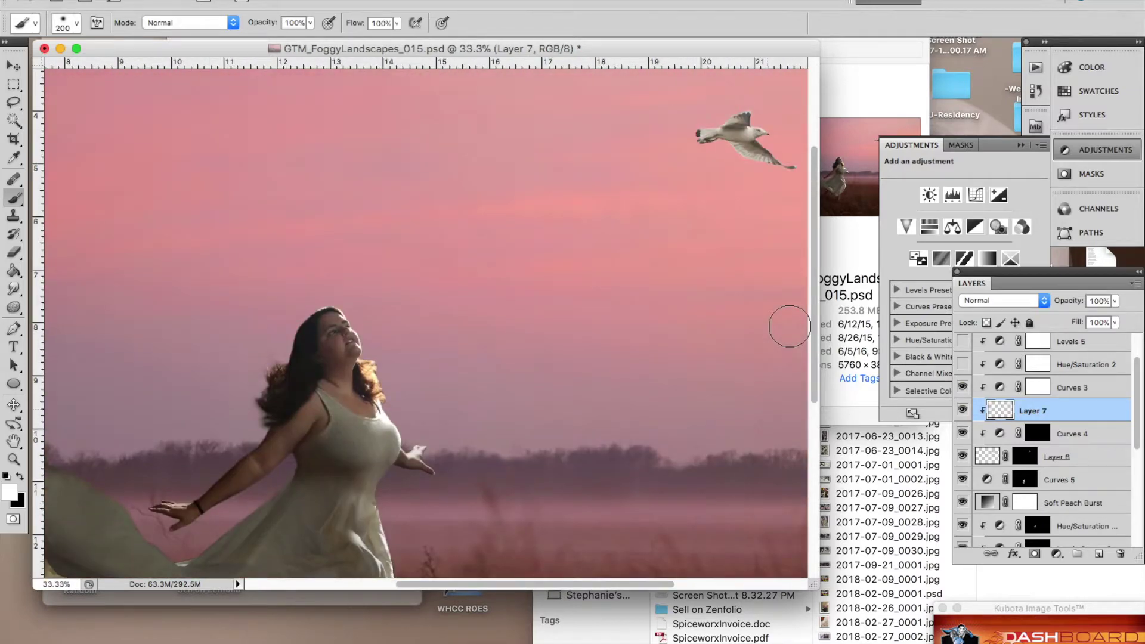
{"action": "key", "text": "super+plus"}
{"action": "left_click", "coordinate": [963, 412]}
{"action": "left_click", "coordinate": [963, 412]}
{"action": "left_click", "coordinate": [963, 412]}
{"action": "left_click", "coordinate": [963, 412]}
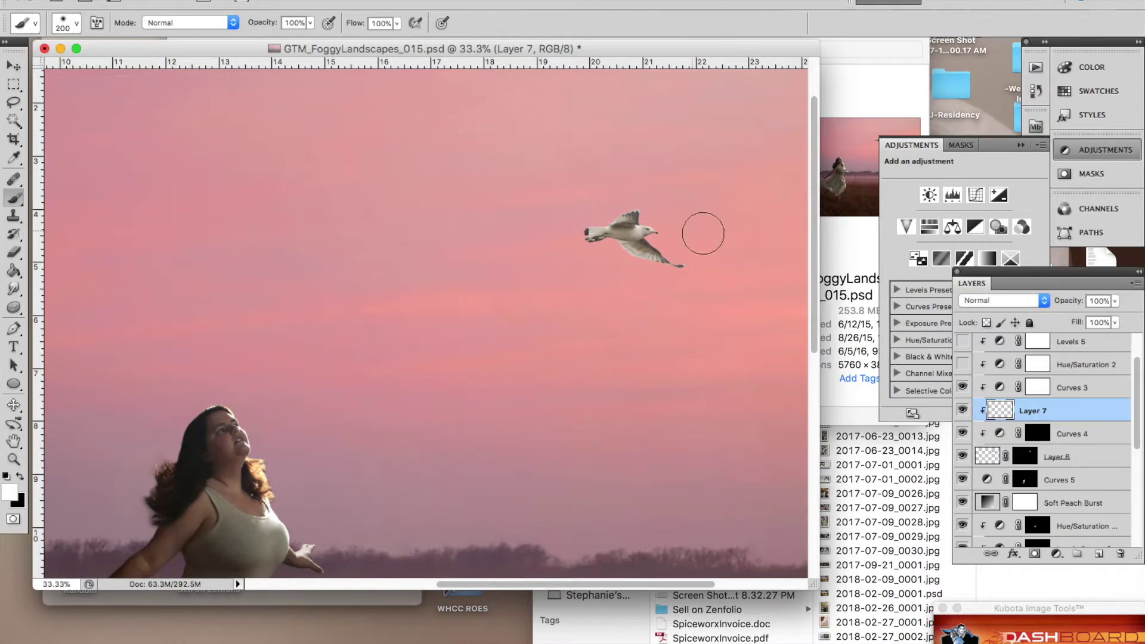
Compare the gull with and without the clipped Curves 3 adjustment above Layer 7.
{"action": "scroll", "coordinate": [1074, 411], "scroll_direction": "up", "scroll_amount": 1}
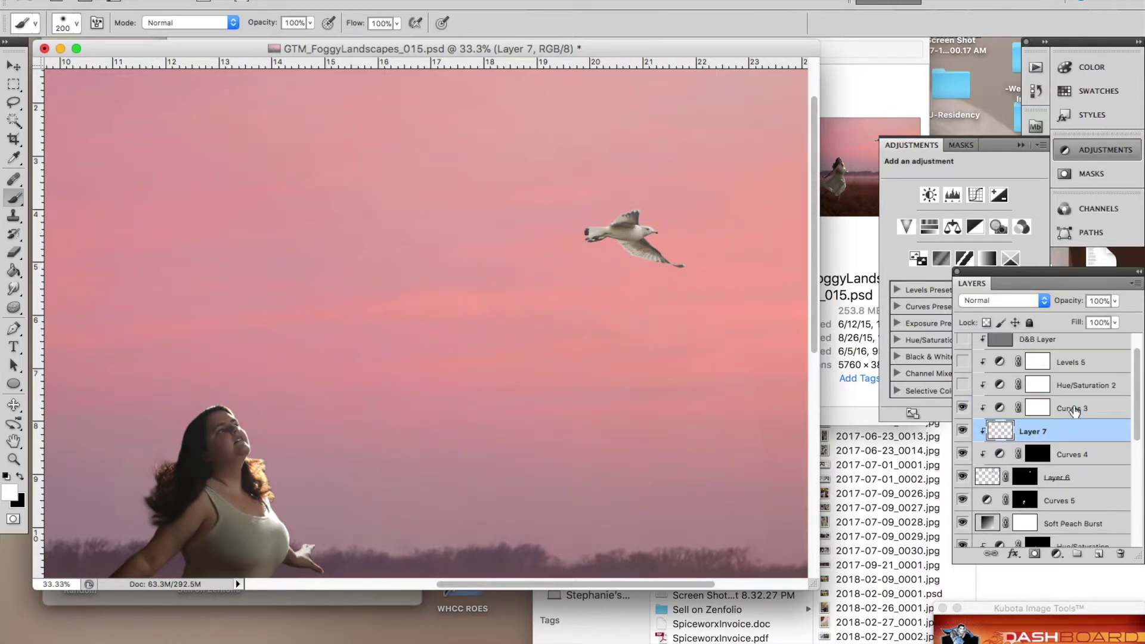
{"action": "left_click", "coordinate": [964, 408]}
{"action": "left_click", "coordinate": [963, 408]}
{"action": "left_click", "coordinate": [963, 408]}
Select the Curves 3 adjustment and open its curve settings to examine the shape of the curve.
{"action": "left_click", "coordinate": [1086, 152]}
{"action": "left_click", "coordinate": [1086, 152]}
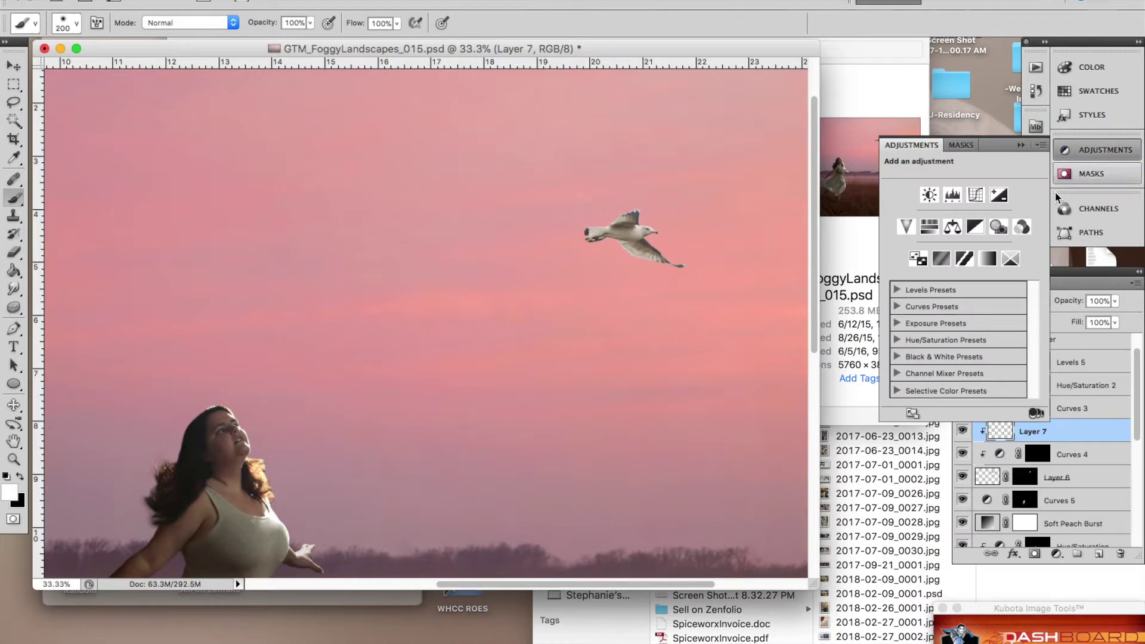
{"action": "left_click", "coordinate": [954, 144]}
{"action": "left_click", "coordinate": [1103, 174]}
{"action": "left_click", "coordinate": [1103, 150]}
{"action": "left_click", "coordinate": [1039, 407]}
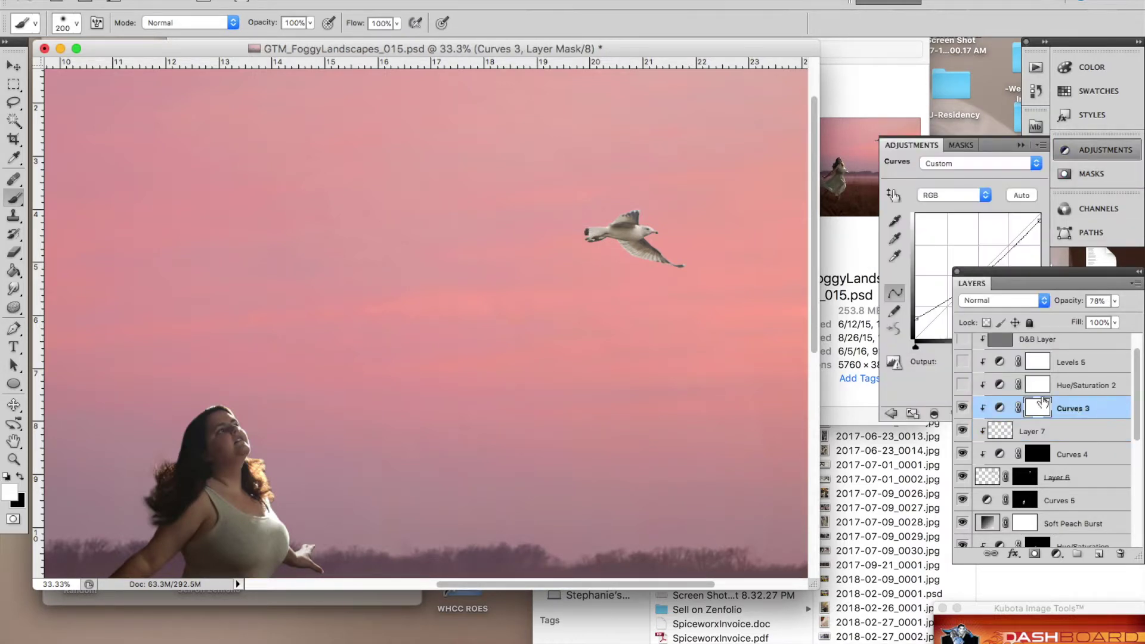
{"action": "left_click", "coordinate": [1007, 210]}
{"action": "left_click", "coordinate": [980, 277]}
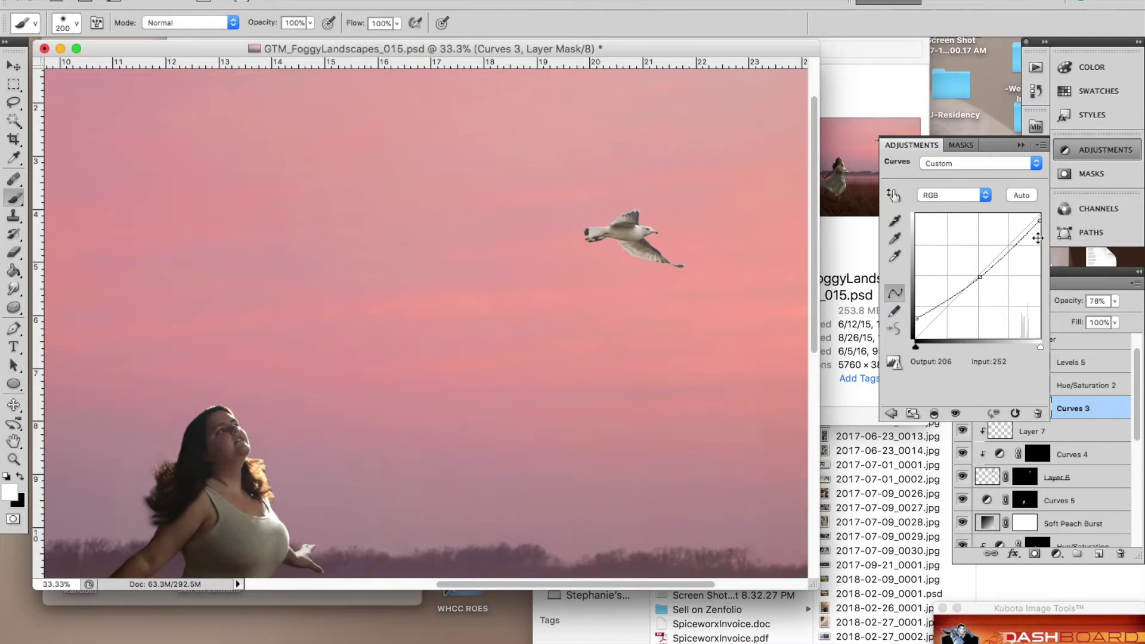
Hide and show the Curves 3 adjustment again to compare its effect on the gull.
{"action": "left_click", "coordinate": [1080, 410]}
{"action": "left_click", "coordinate": [963, 410]}
{"action": "left_click", "coordinate": [964, 410]}
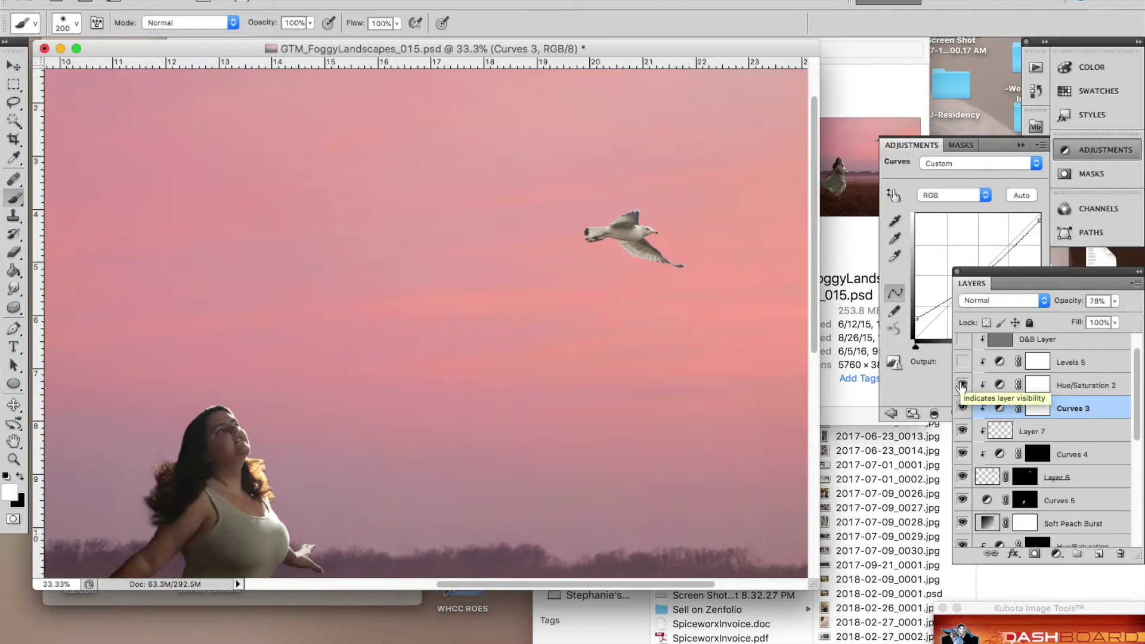
Show the Hue/Saturation 2 adjustment and open its settings, and show Levels 5 above it to compare its effect.
{"action": "left_click", "coordinate": [961, 385]}
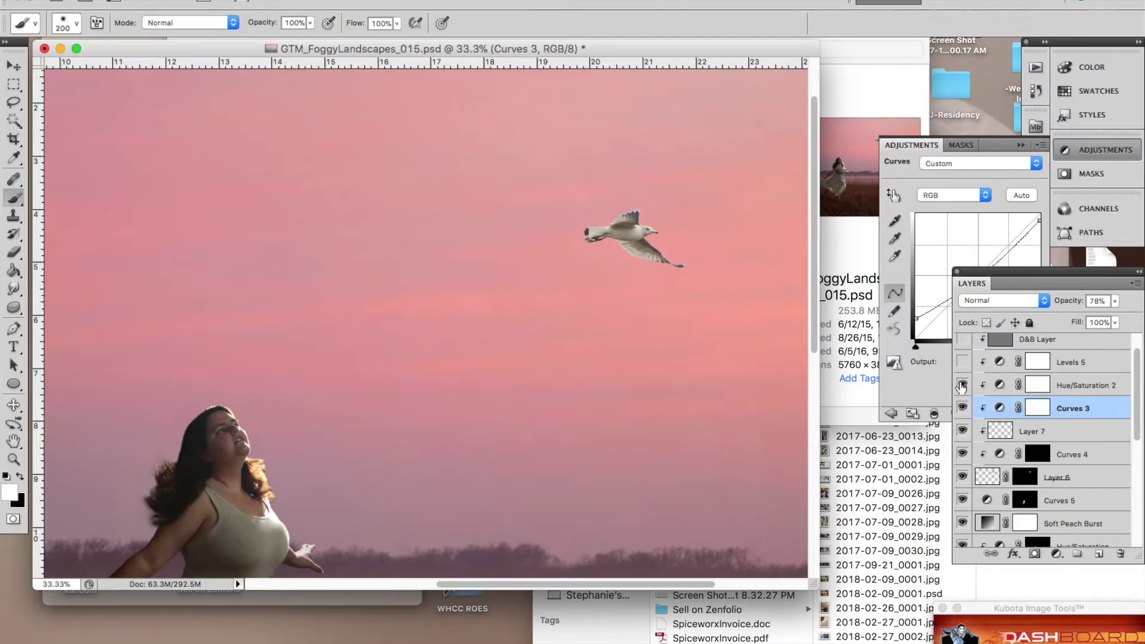
{"action": "left_click", "coordinate": [1120, 392]}
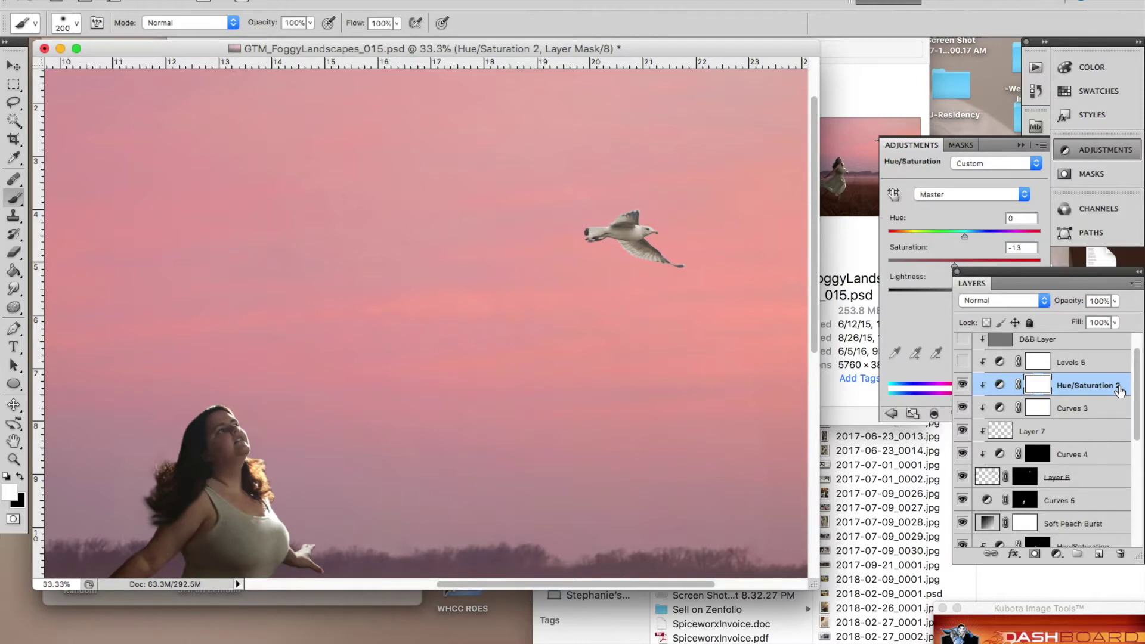
{"action": "left_click", "coordinate": [961, 365]}
{"action": "left_click", "coordinate": [961, 365]}
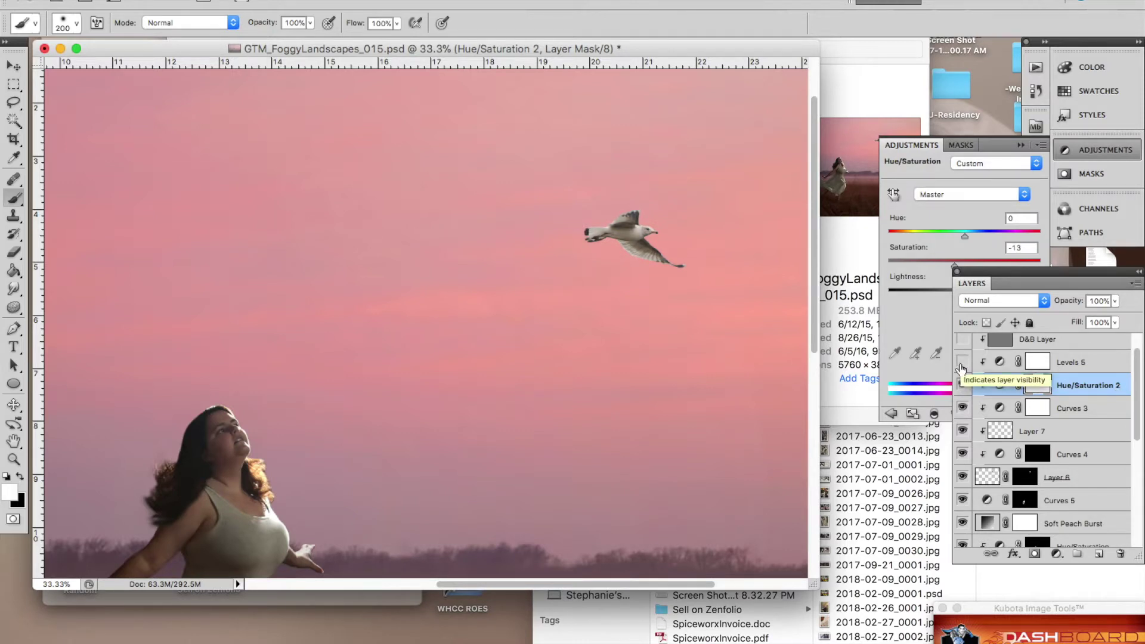
{"action": "left_click", "coordinate": [962, 365]}
Show the D&B Layer and Layer 8 above Levels 5, comparing the gull with and without Layer 8.
{"action": "scroll", "coordinate": [985, 420], "scroll_direction": "up", "scroll_amount": 1}
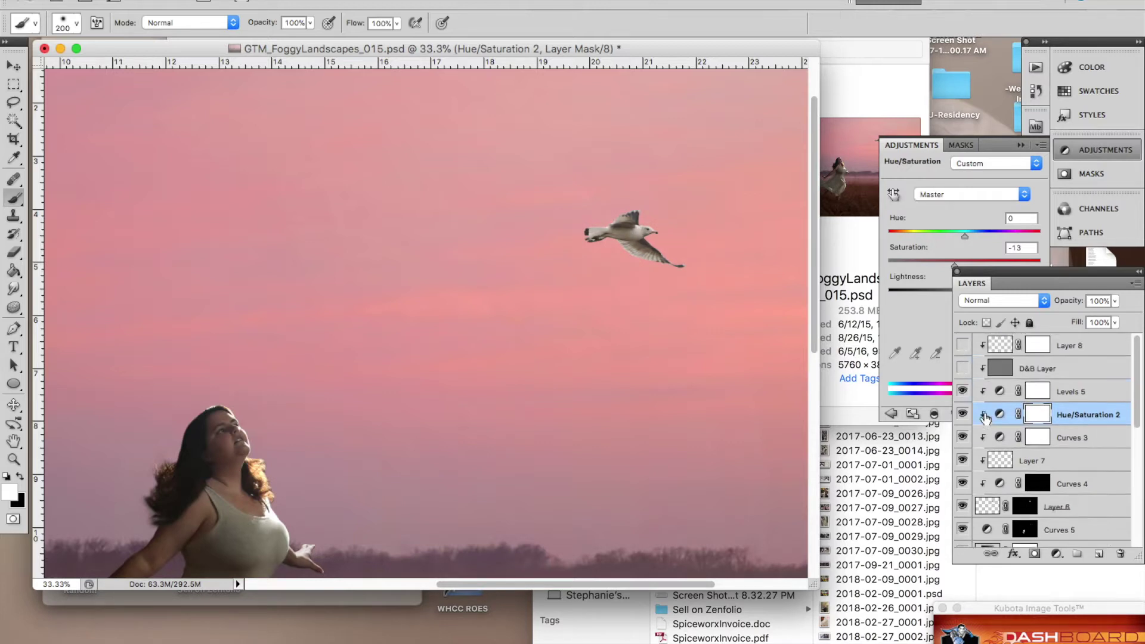
{"action": "left_click", "coordinate": [962, 370]}
{"action": "left_click", "coordinate": [964, 353]}
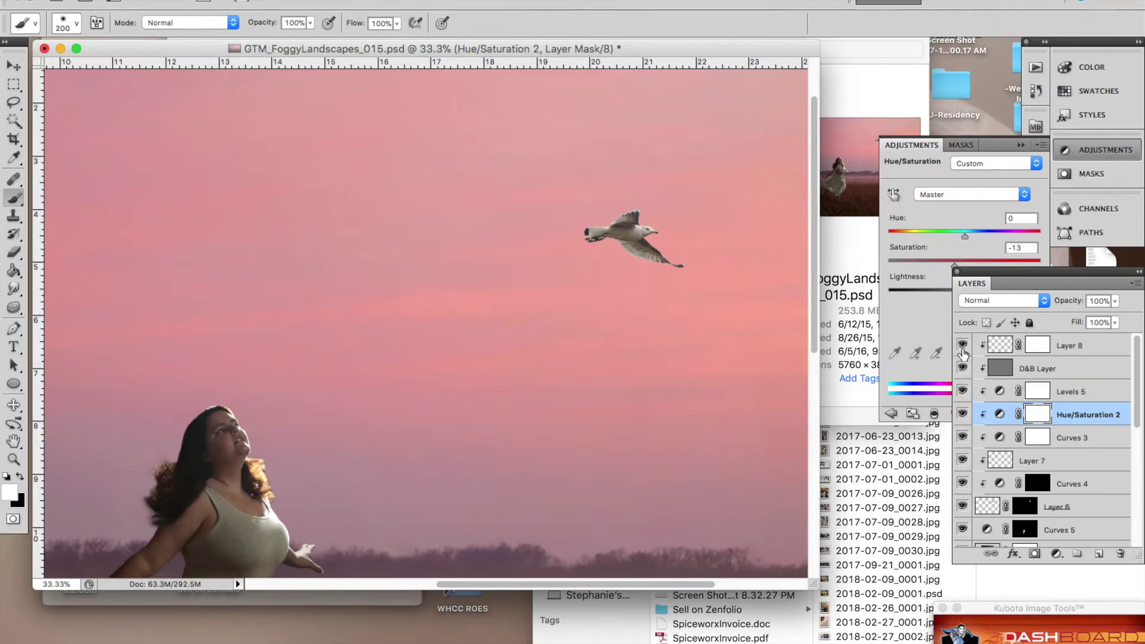
{"action": "left_click", "coordinate": [964, 353]}
{"action": "left_click", "coordinate": [964, 353]}
{"action": "key", "text": "super+minus"}
{"action": "key", "text": "super+minus"}
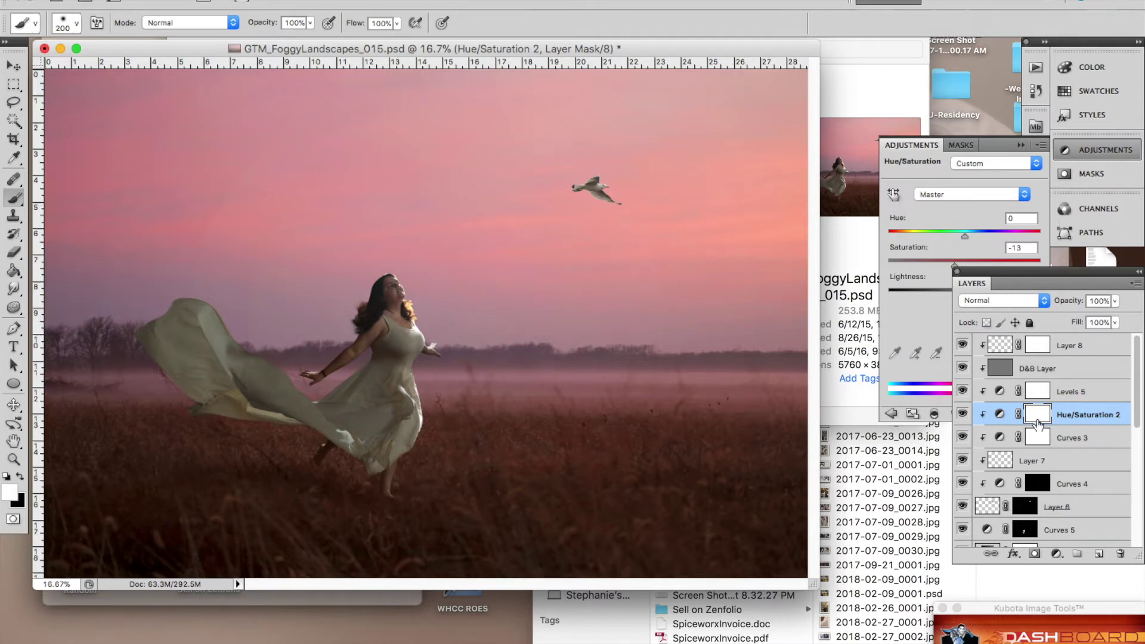
{"action": "scroll", "coordinate": [1038, 423], "scroll_direction": "down", "scroll_amount": 10}
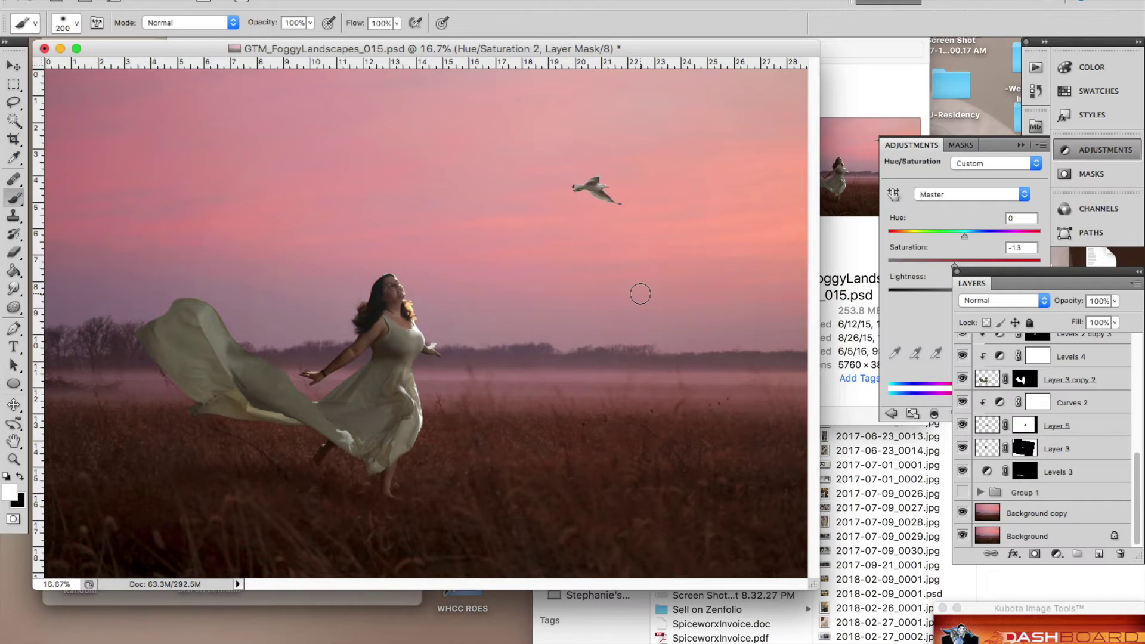